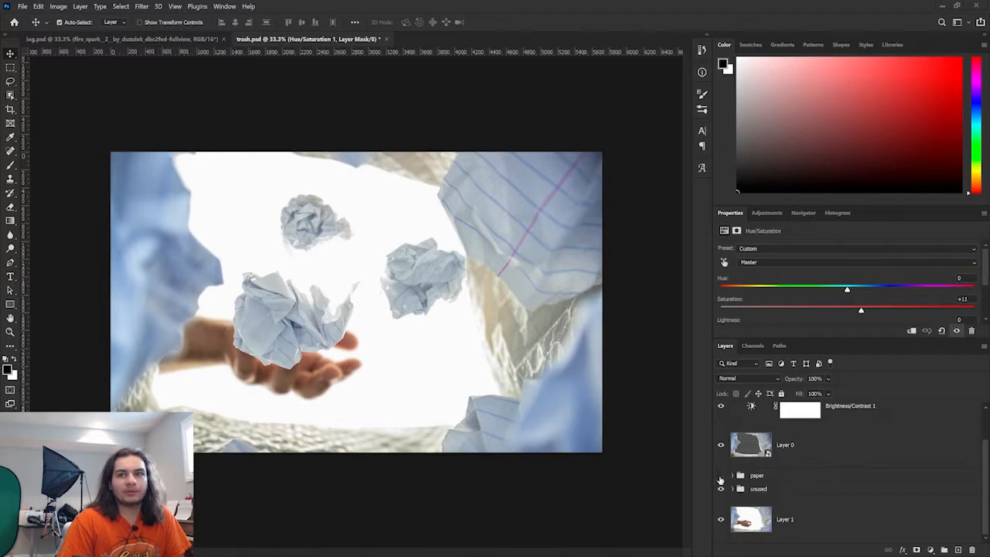
- Toggle the visibility of the paper group and Layer 0 to compare the composite with and without them
left_click(721, 475)
left_click(721, 445)
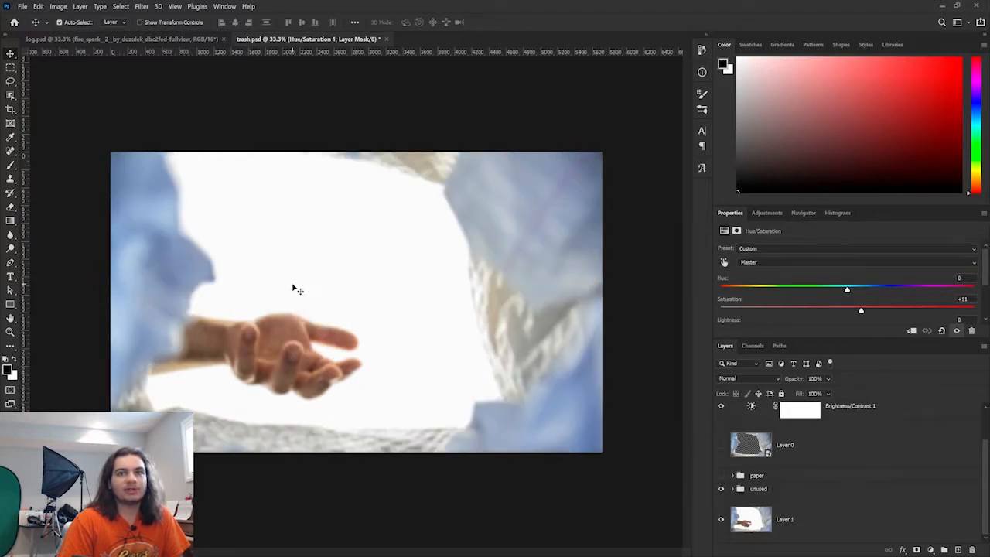
left_click(722, 446)
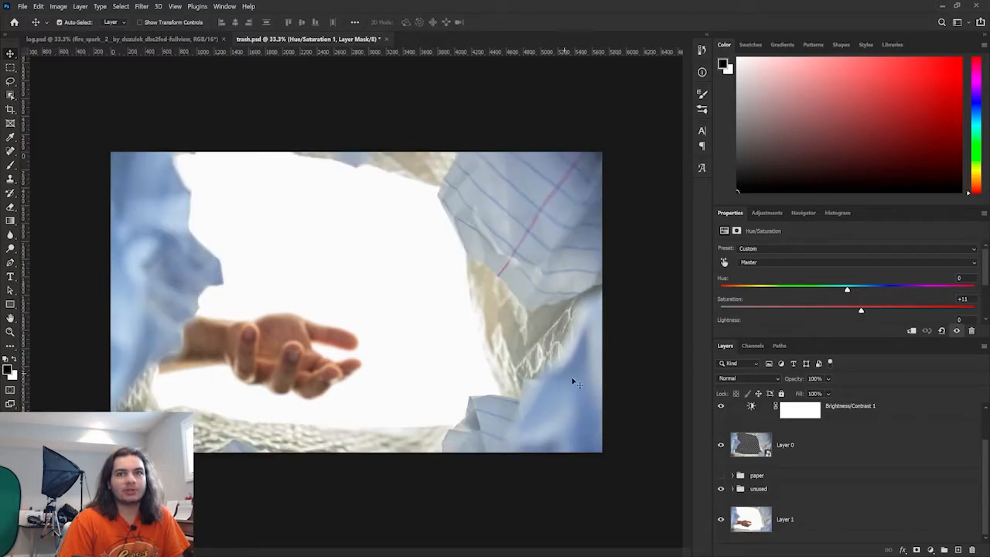
left_click(722, 475)
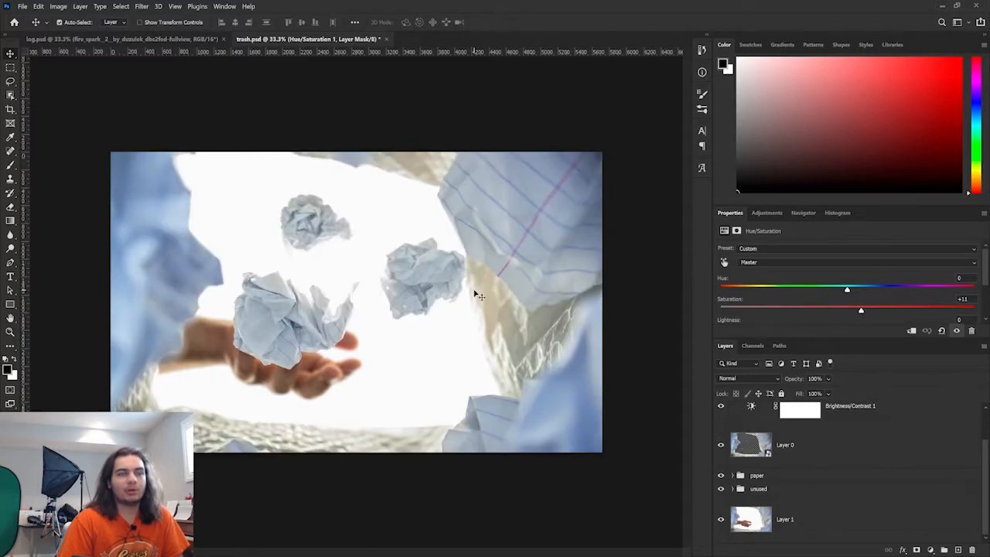
- Select and expand the paper group to inspect its layers and smart filters
left_click(734, 479)
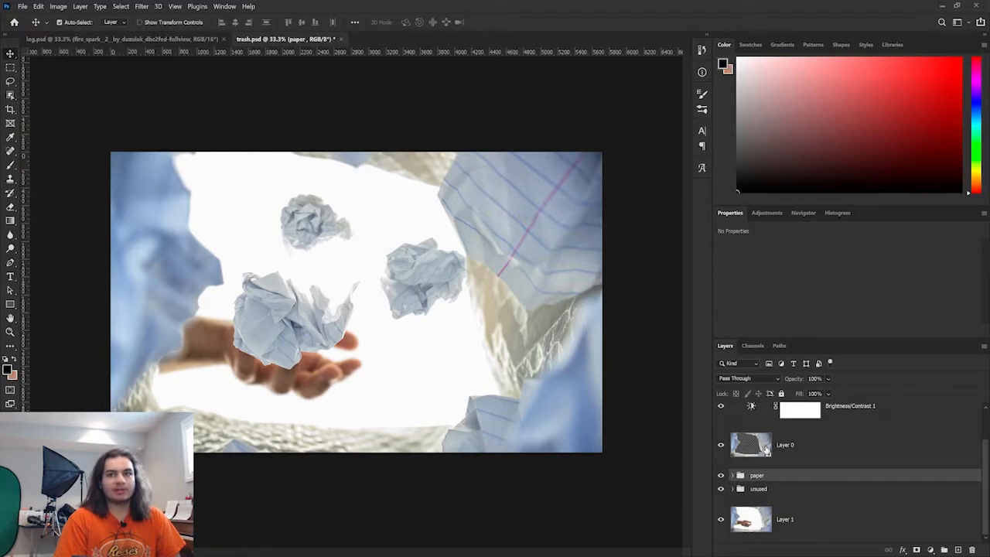
left_click(732, 481)
scroll(773, 498, "down", 1)
scroll(773, 495, "down", 2)
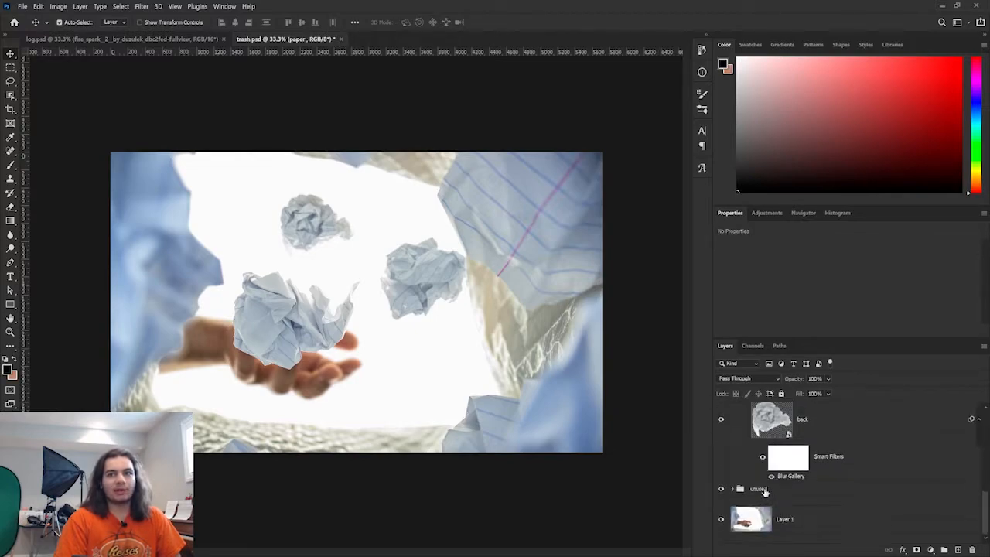
scroll(742, 456, "up", 3)
left_click(737, 437)
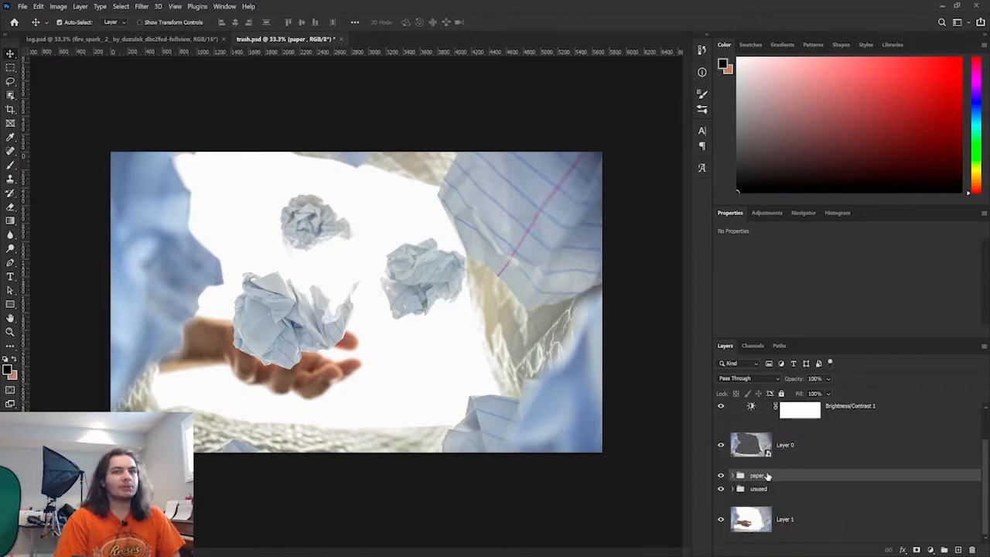
left_click(721, 477)
left_click(722, 477)
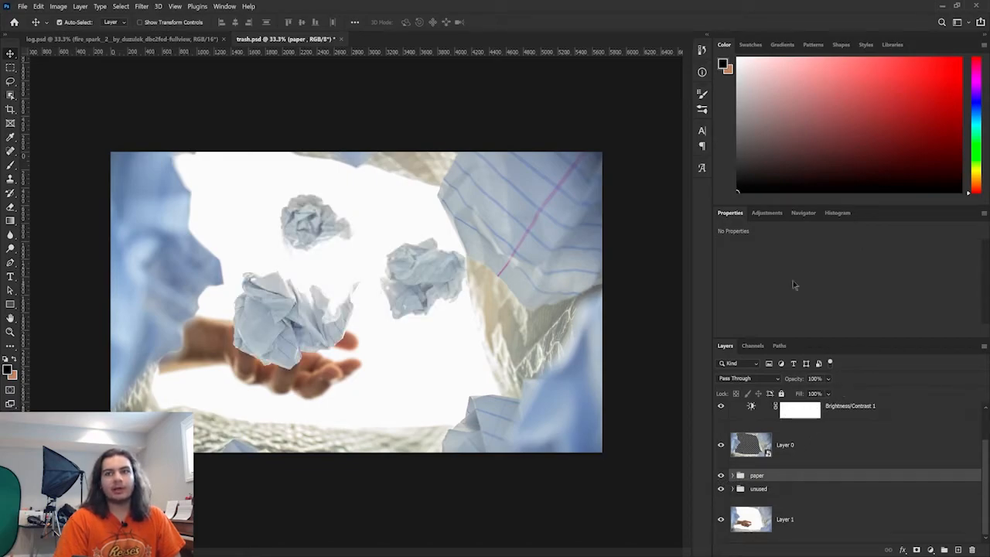
- Toggle the visibility of Layer 0, Layer 1 and the paper group to examine each layer's contribution
left_click(766, 213)
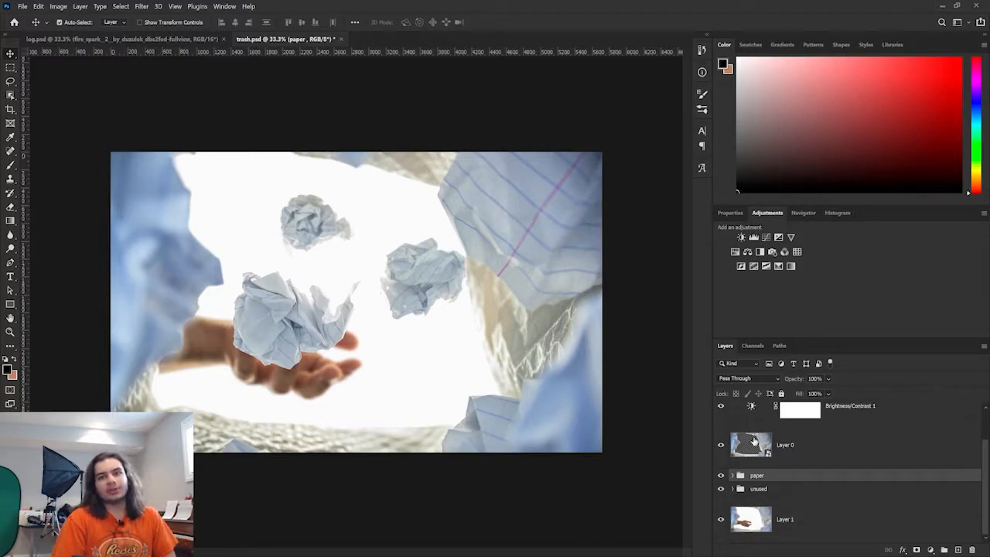
scroll(812, 475, "up", 1)
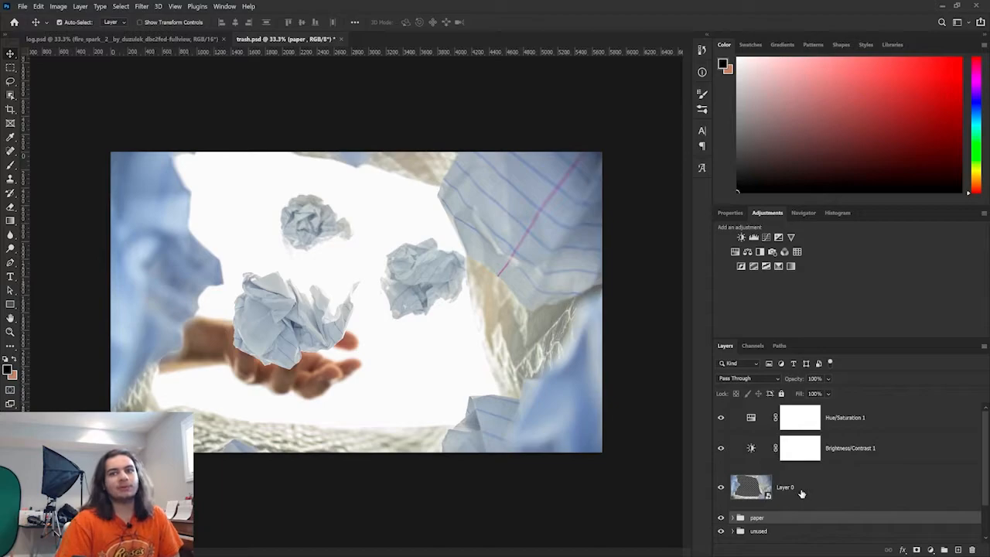
scroll(797, 478, "down", 1)
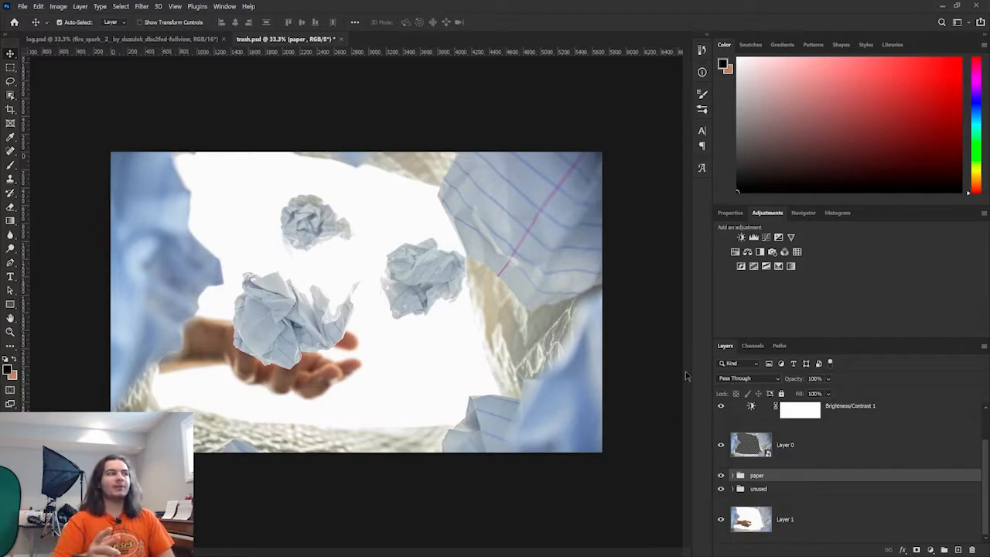
left_click(722, 446)
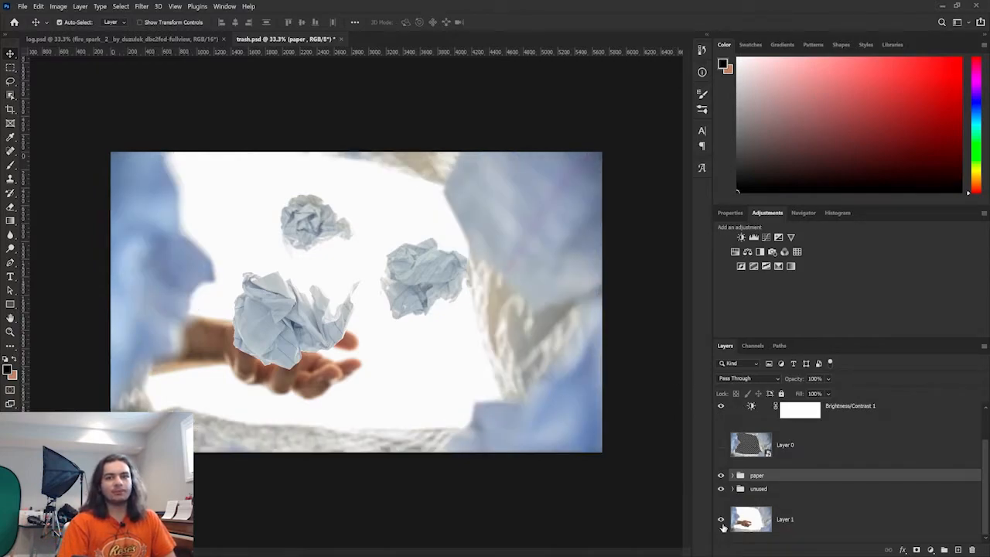
left_click(721, 520)
left_click(722, 446)
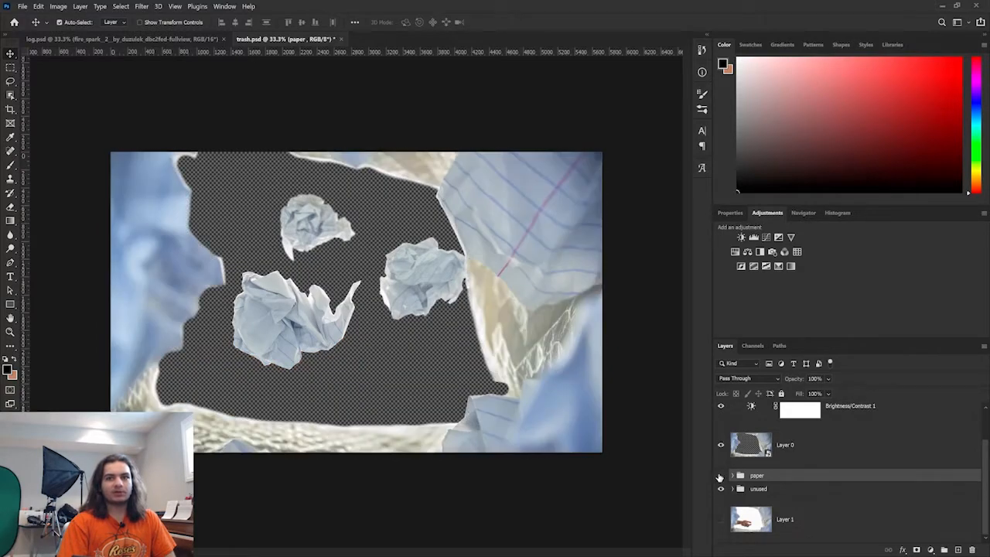
left_click(721, 475)
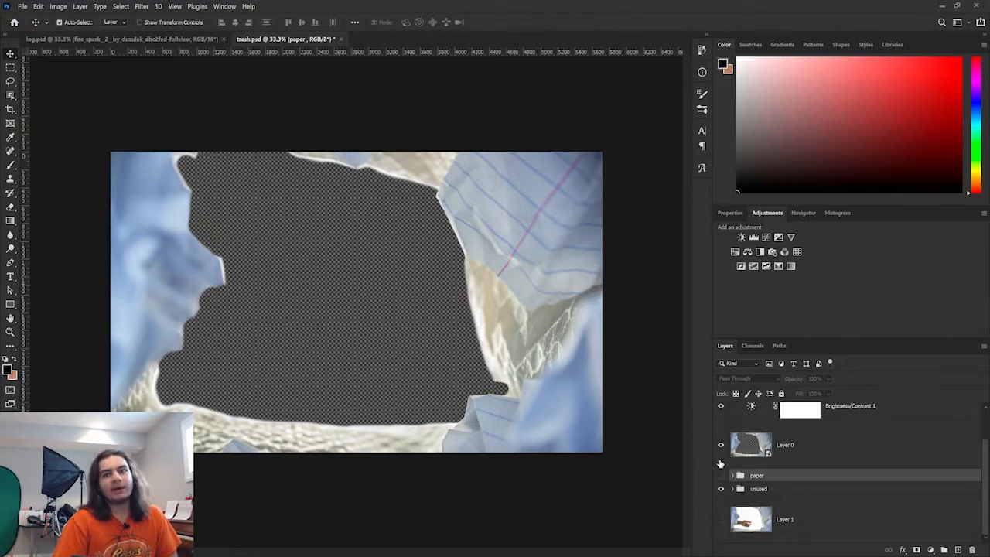
left_click(721, 445)
left_click(721, 446)
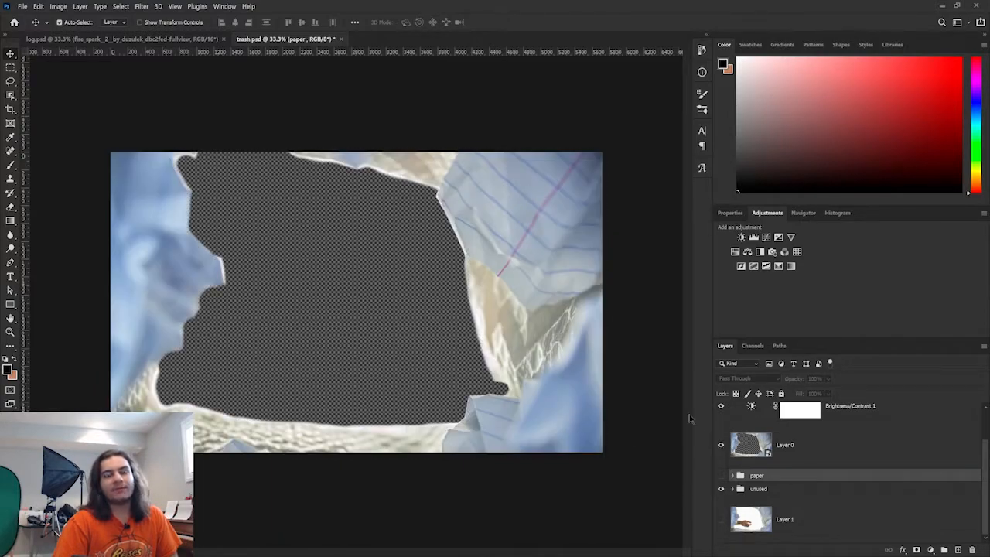
left_click(720, 519)
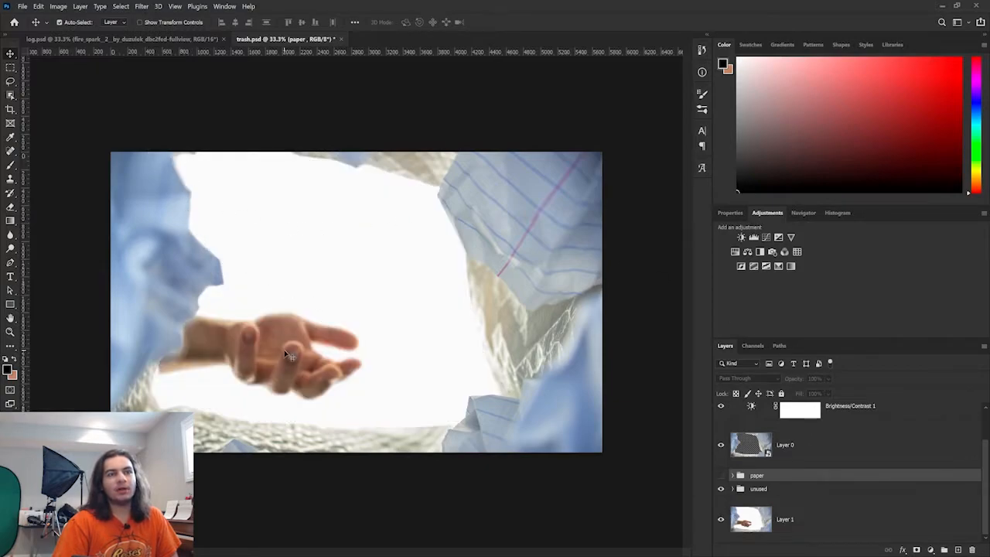
left_click(721, 477)
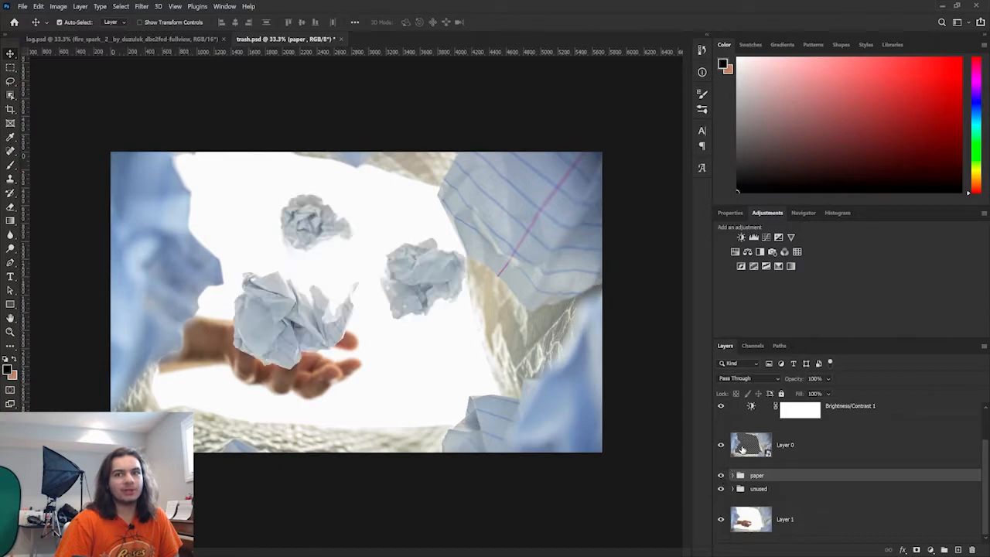
- Open the contents of the Layer 0 smart object, then return to trash.psd
left_click(741, 447)
double_click(741, 447)
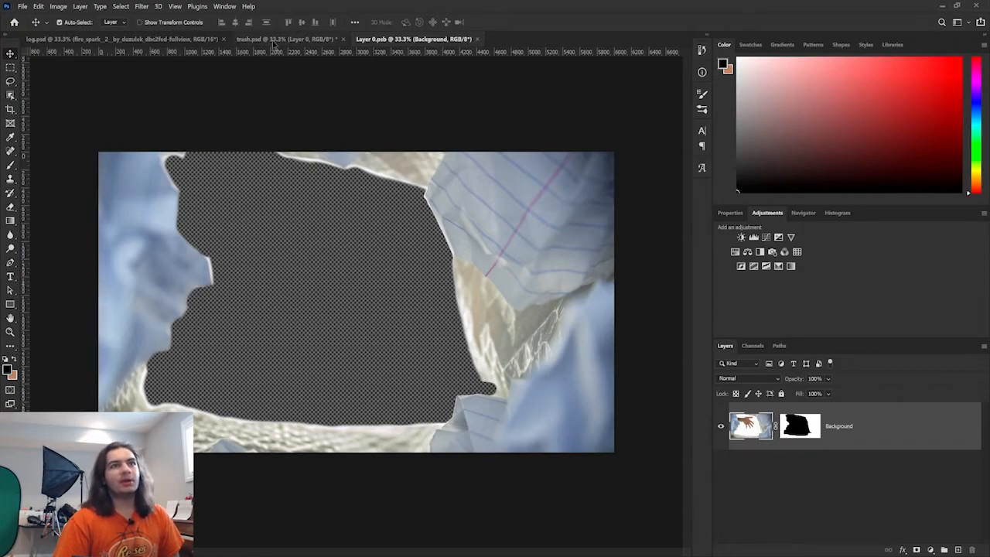
left_click(297, 39)
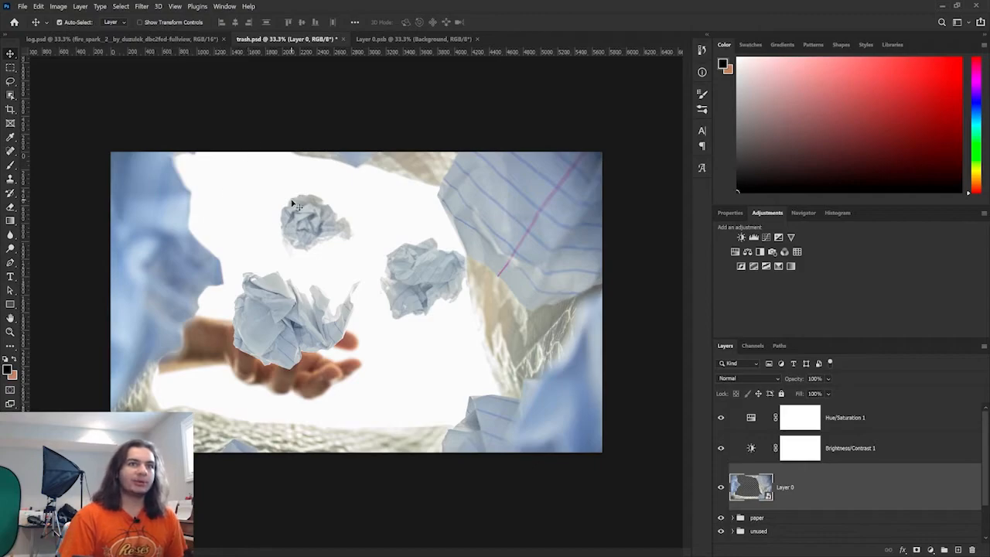
- Expand the paper group, open the front smart object's contents and zoom in on the paper ball
left_click(732, 517)
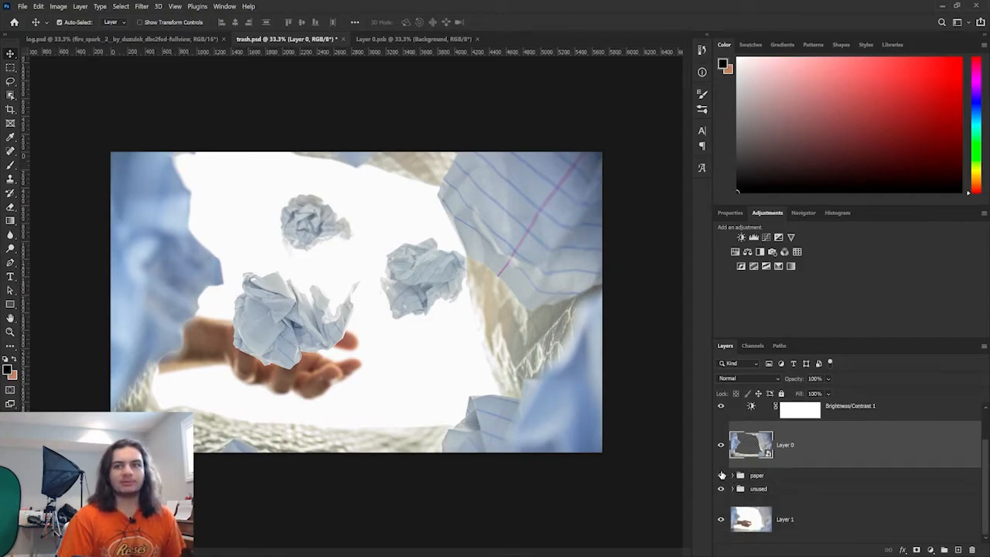
scroll(861, 470, "down", 3)
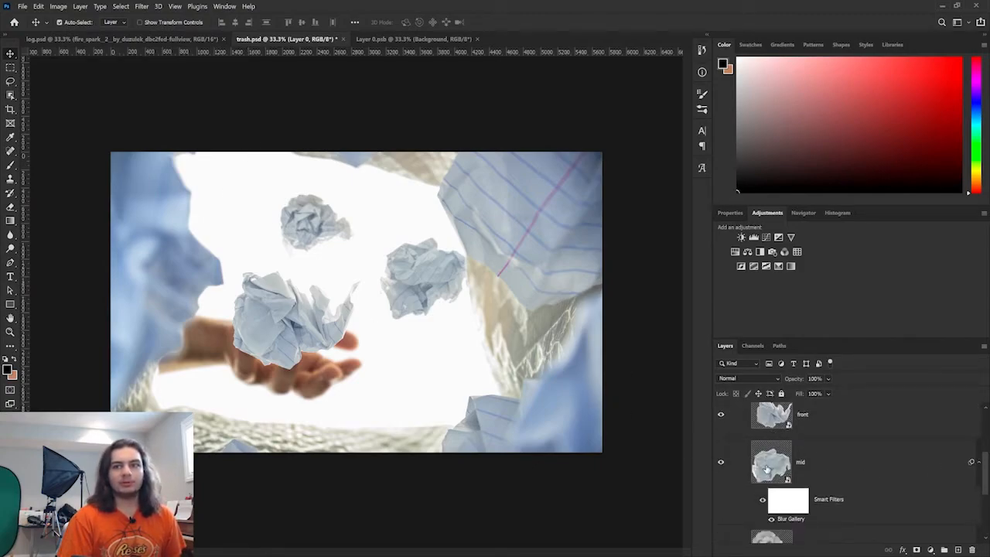
scroll(861, 470, "up", 1)
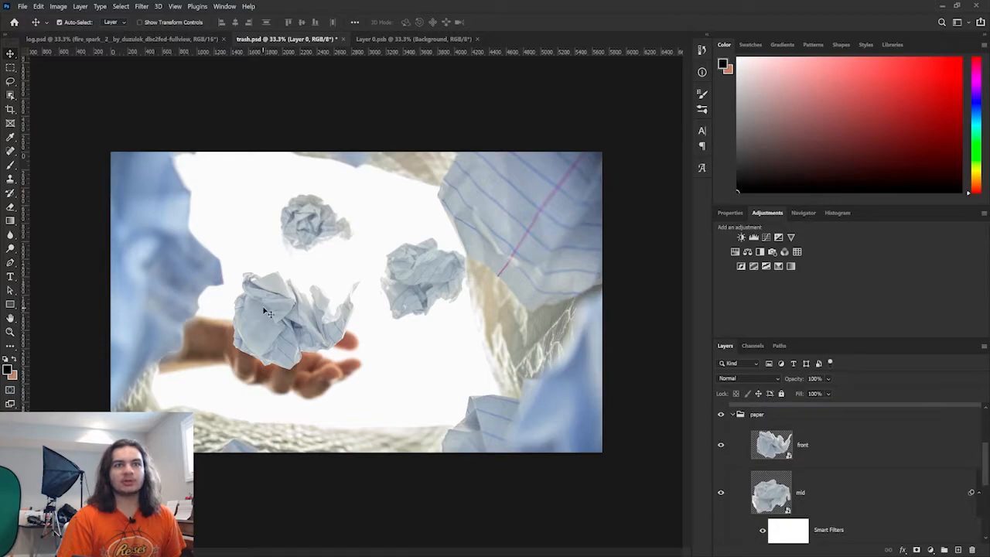
double_click(772, 445)
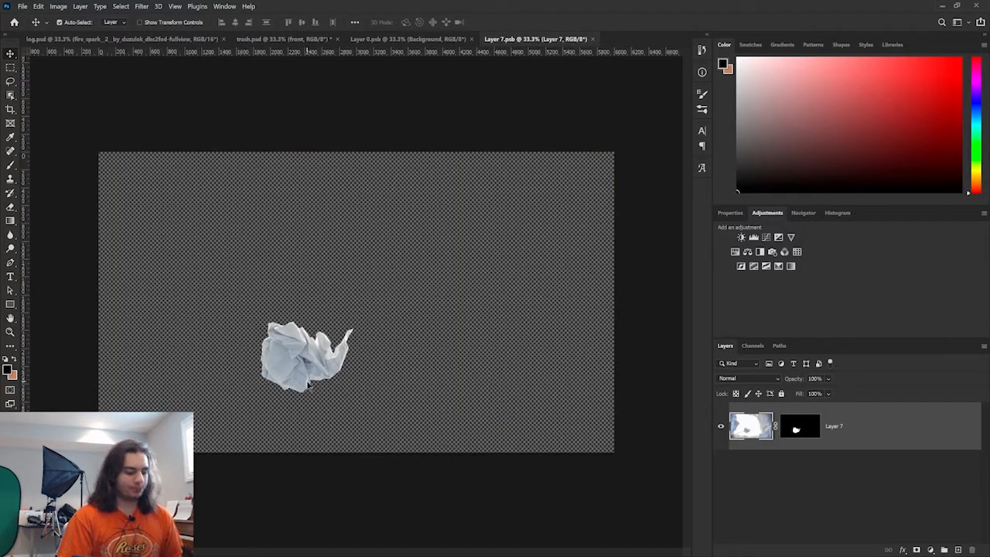
scroll(310, 354, "up", 3)
scroll(309, 354, "up", 2)
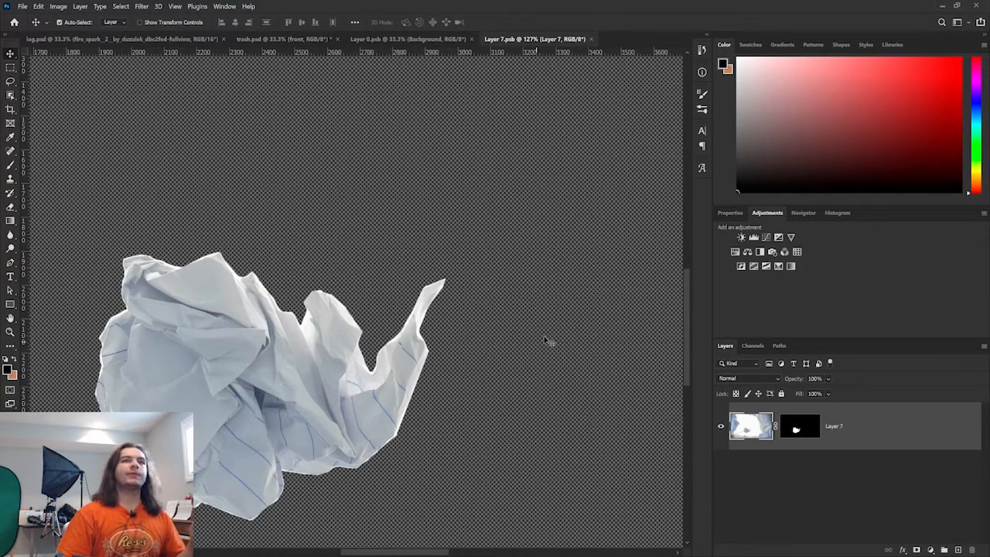
- Switch back to trash.psd and close the log.psd document
left_click(398, 38)
left_click(286, 38)
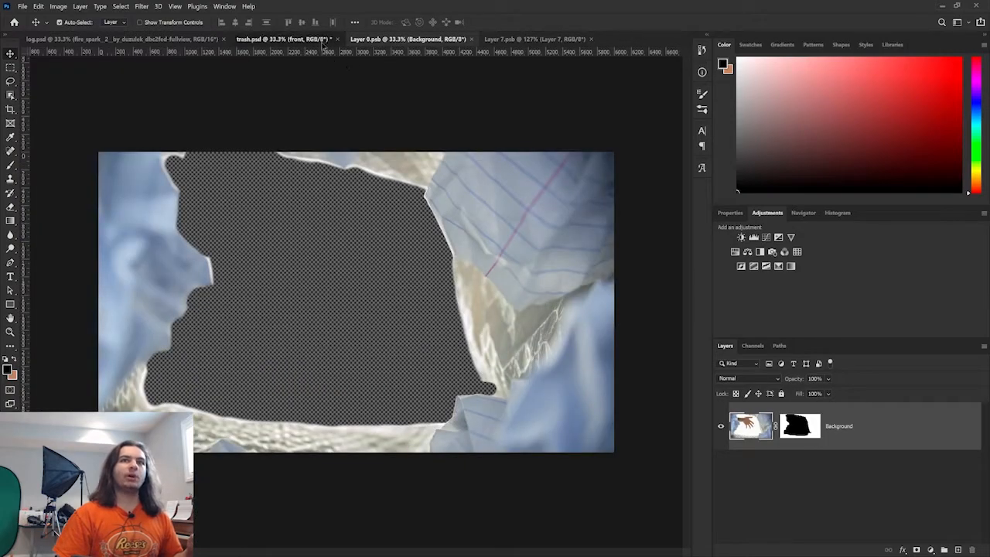
left_click(224, 39)
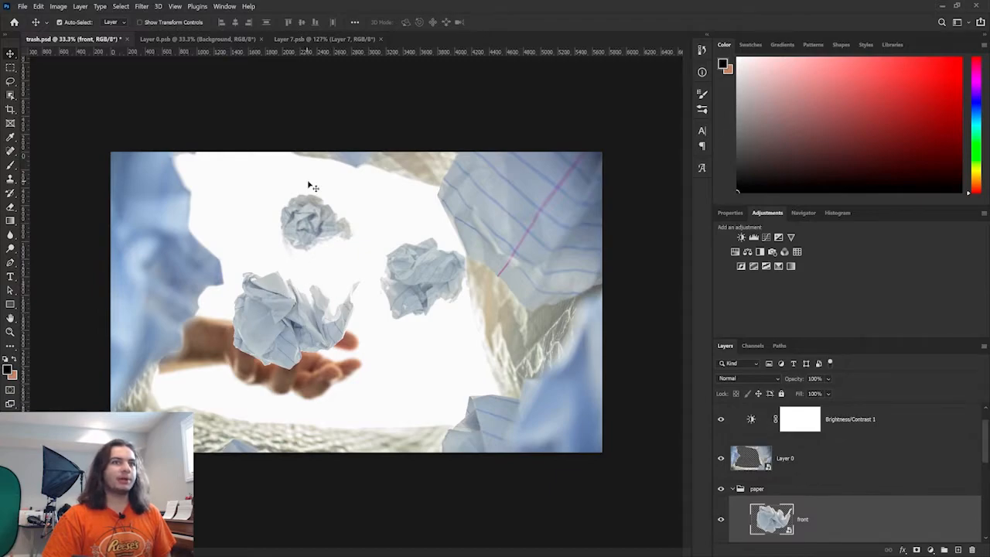
- Paint a diagonal black stroke across the front smart object's layer mask with the Brush tool, save it, and view trash.psd
scroll(772, 507, "down", 2)
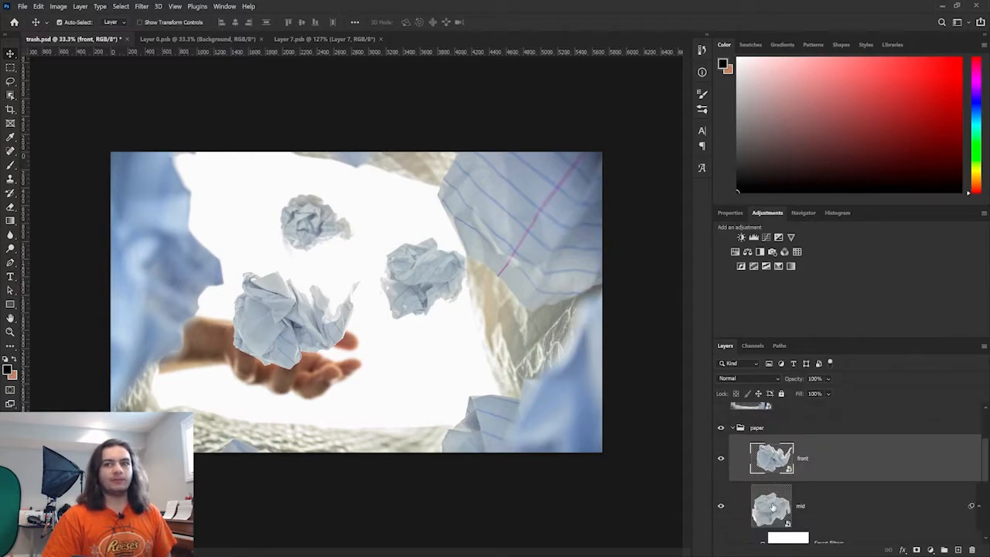
double_click(774, 459)
scroll(298, 189, "down", 2)
scroll(284, 196, "down", 2)
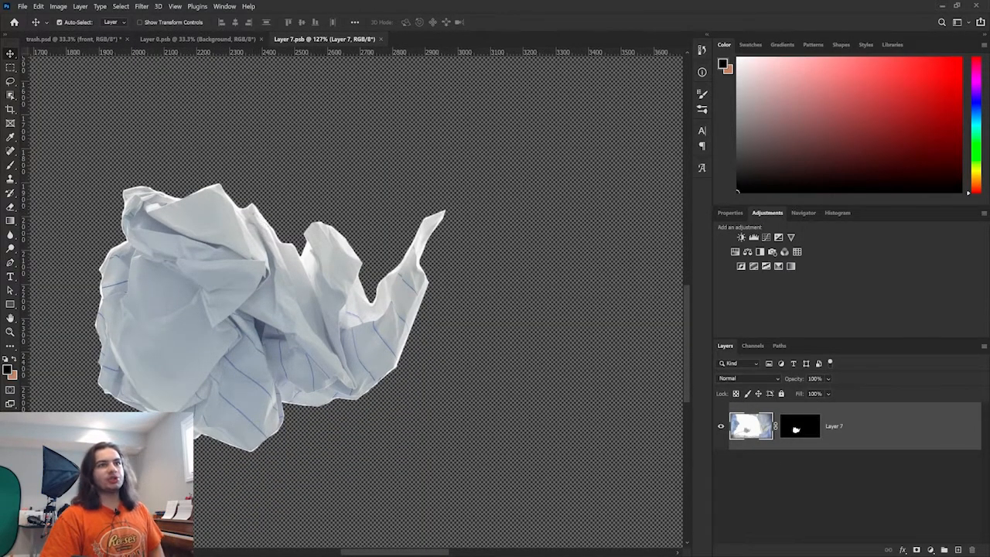
left_click(801, 424)
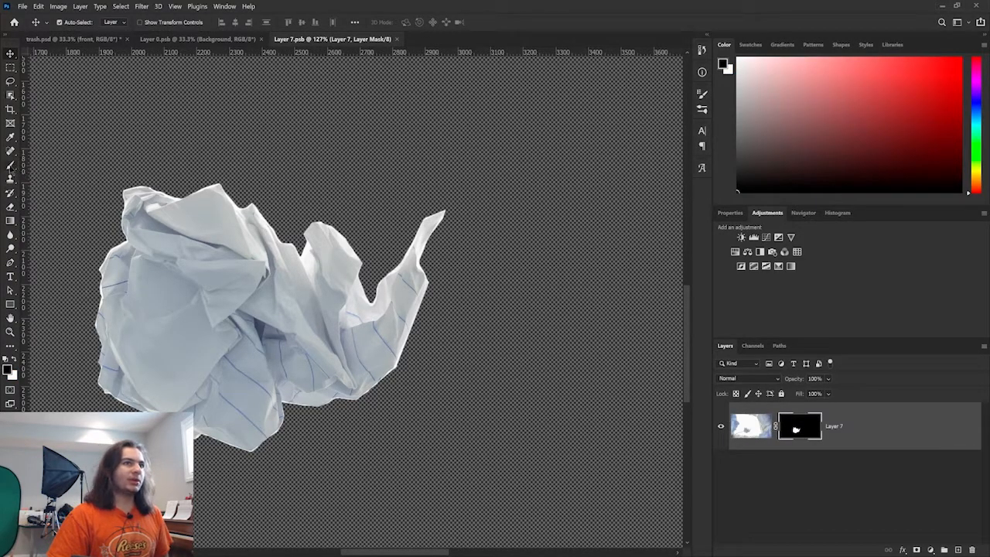
left_click(11, 166)
left_click_drag(128, 200, 596, 533)
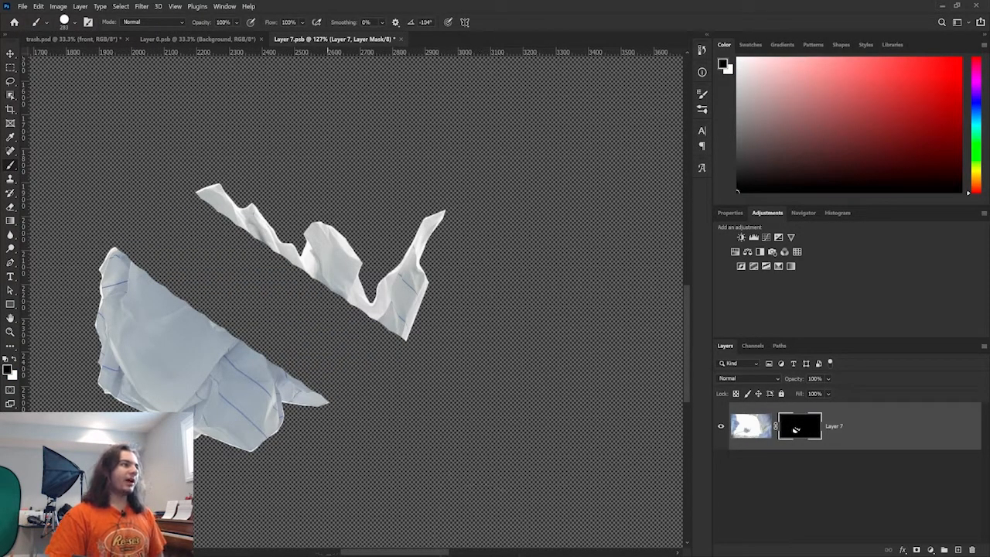
key("ctrl+s")
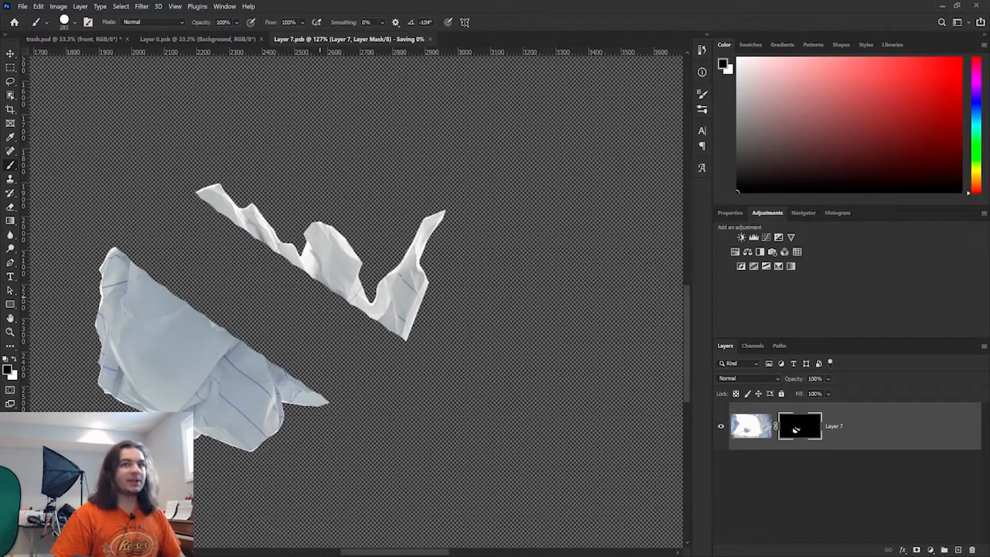
key("ctrl+shift+Tab")
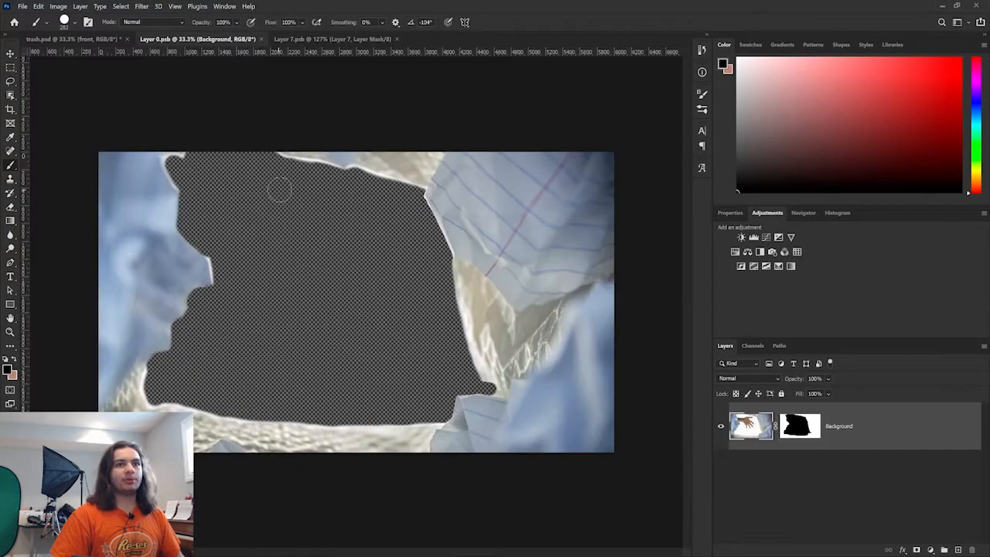
left_click(113, 40)
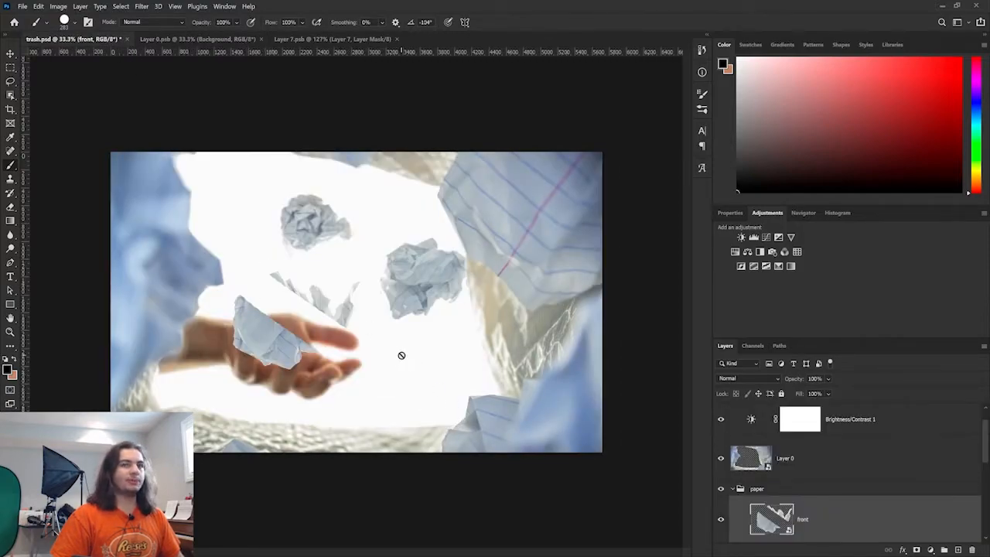
- Undo the mask stroke in Layer 7.psb and return to trash.psd
left_click(351, 40)
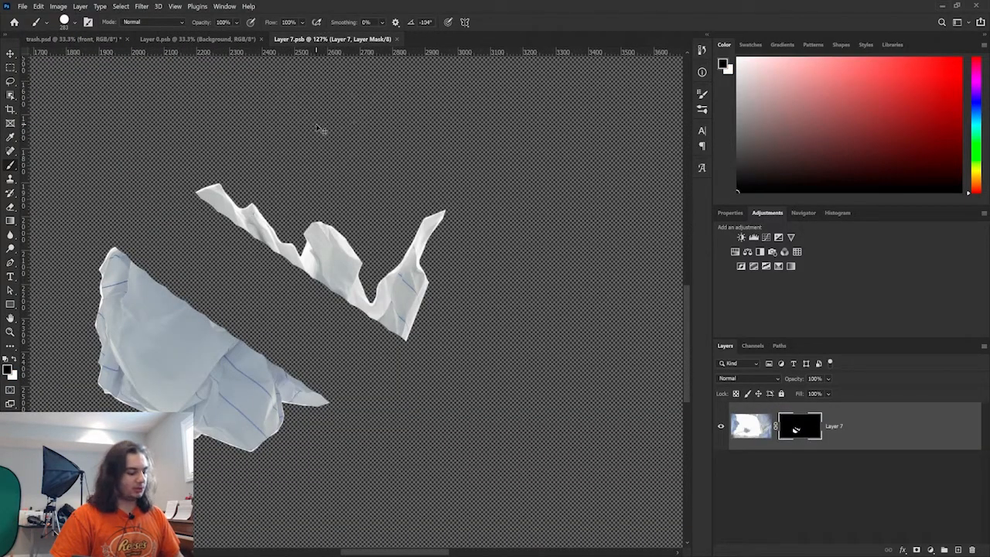
key("ctrl+z")
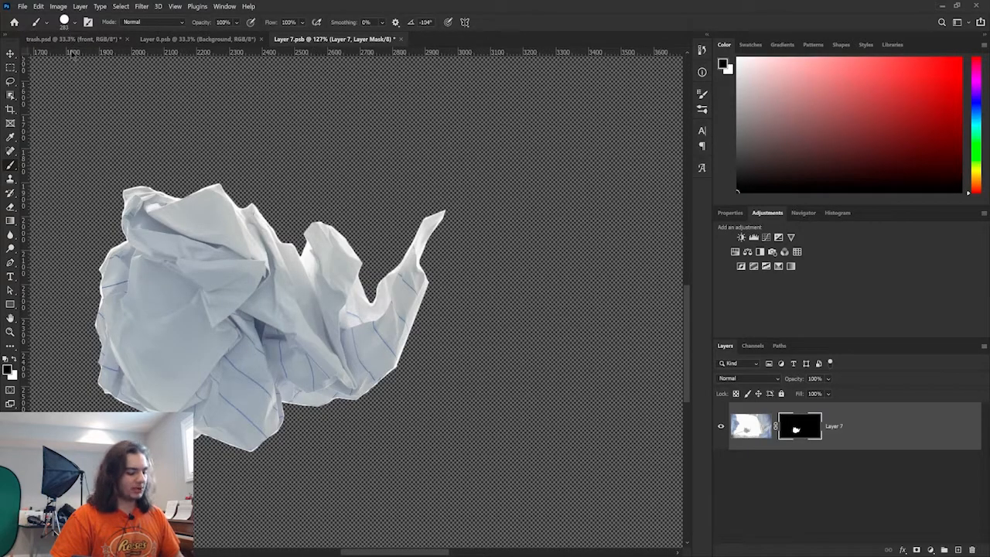
left_click(74, 40)
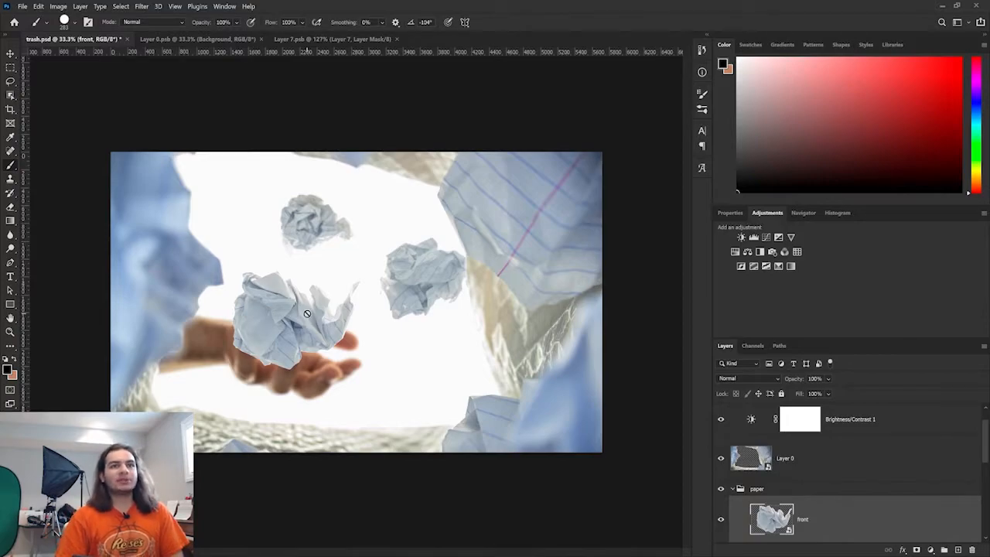
- Switch between trash.psd and the Layer 7.psb smart object document to compare them
left_click(208, 39)
left_click(66, 38)
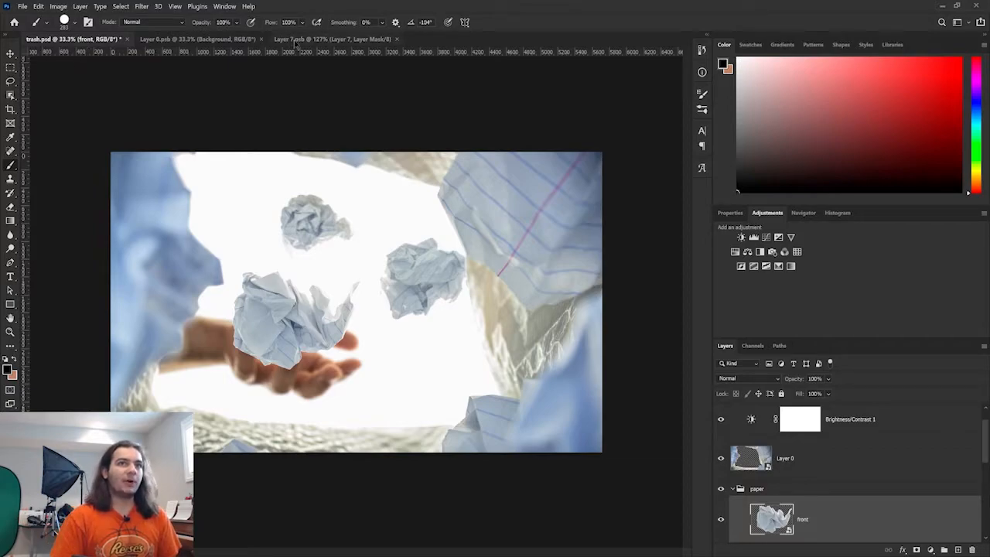
left_click(284, 40)
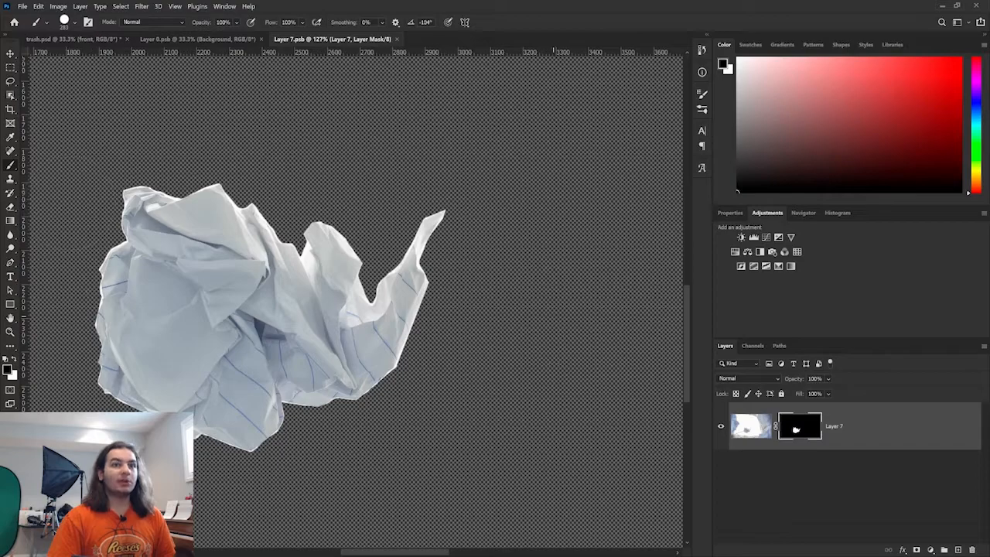
left_click(58, 40)
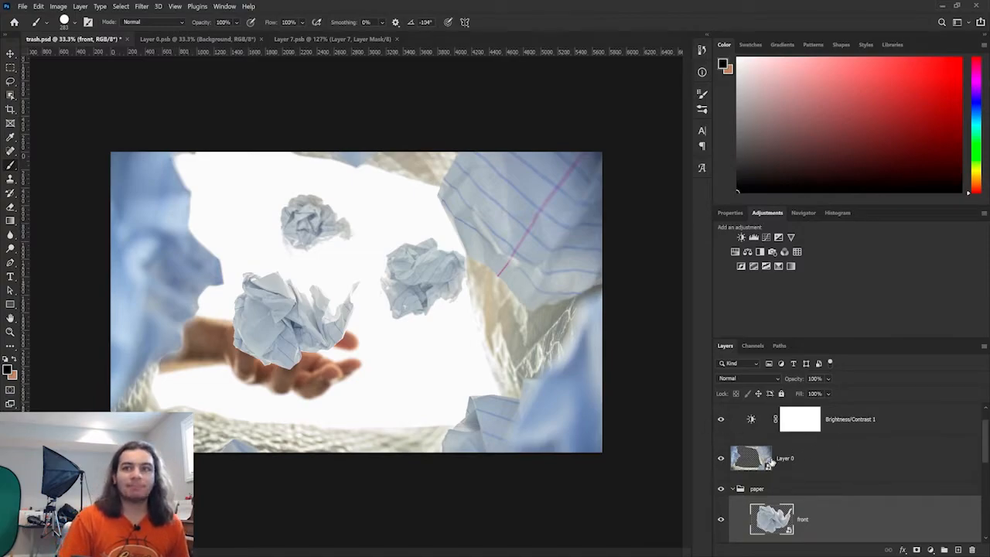
- Zoom in on the paper balls in trash.psd and toggle the bottom Layer 1's visibility off and back on
scroll(768, 462, "down", 1)
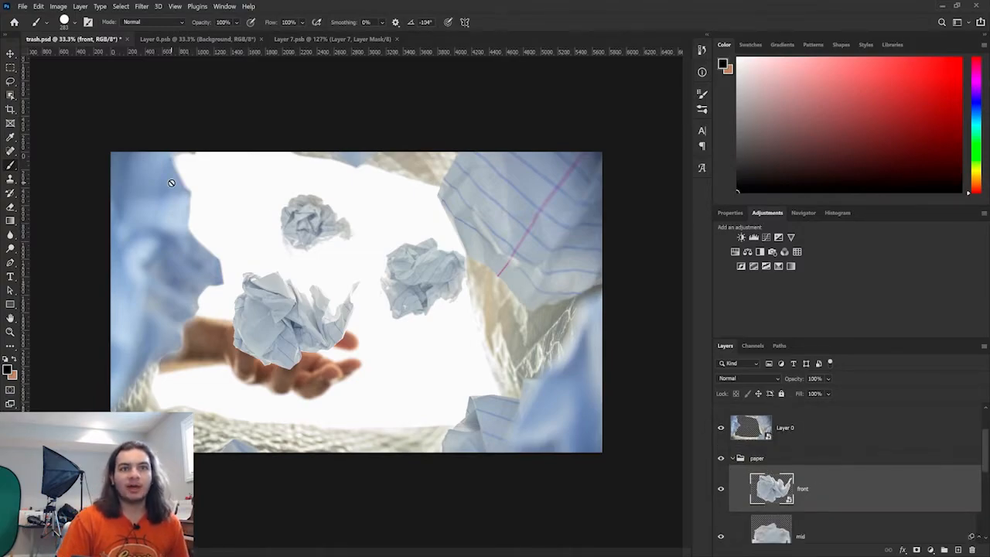
scroll(321, 289, "up", 5)
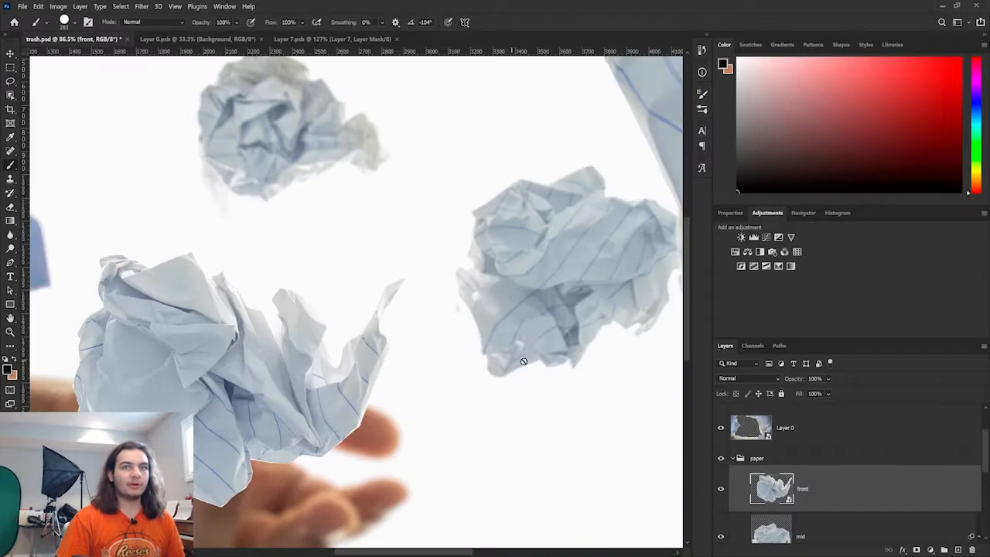
scroll(768, 495, "down", 3)
left_click(720, 521)
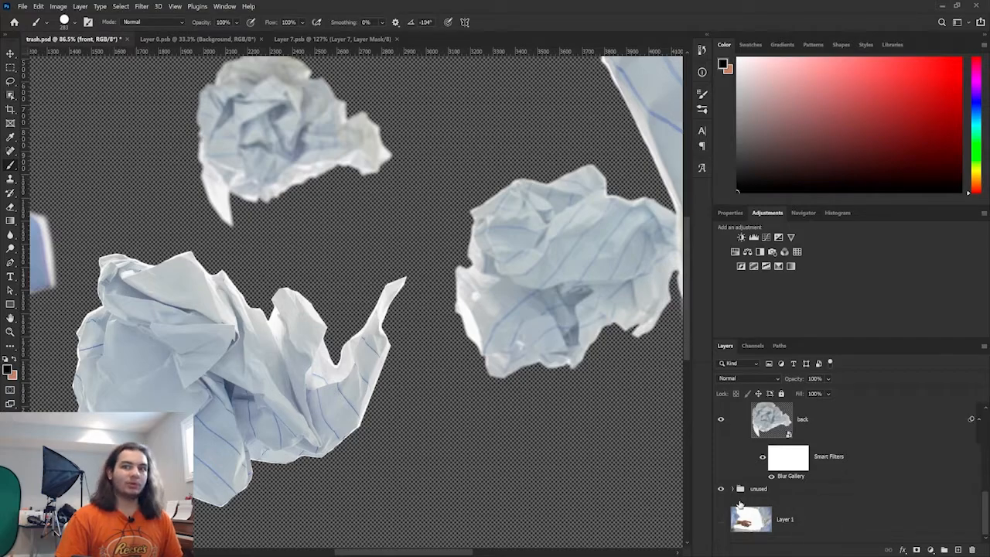
left_click(720, 522)
left_click(721, 524)
left_click(720, 523)
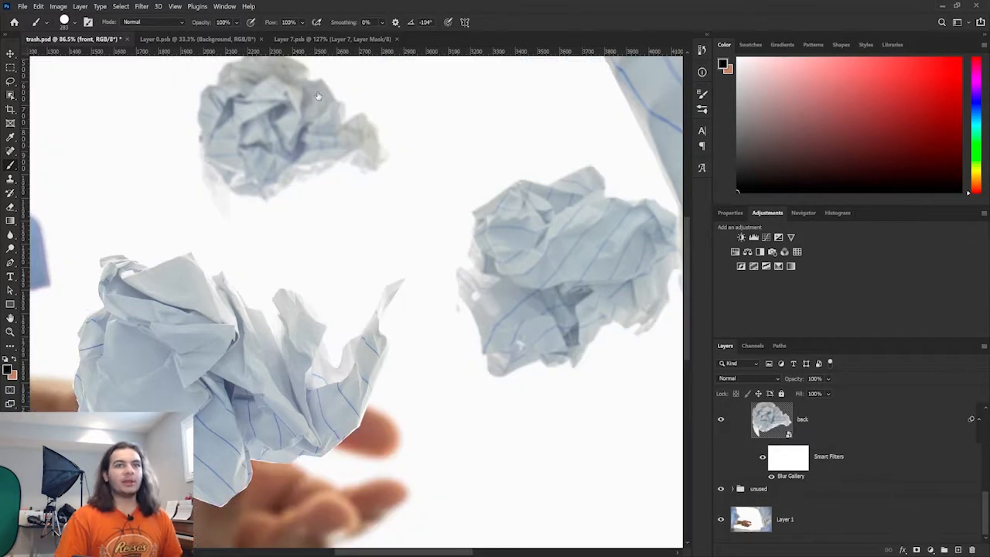
- Switch through Layer 7.psb, Layer 0.psb and trash.psd, zooming trash.psd back out to the whole image
left_click(331, 39)
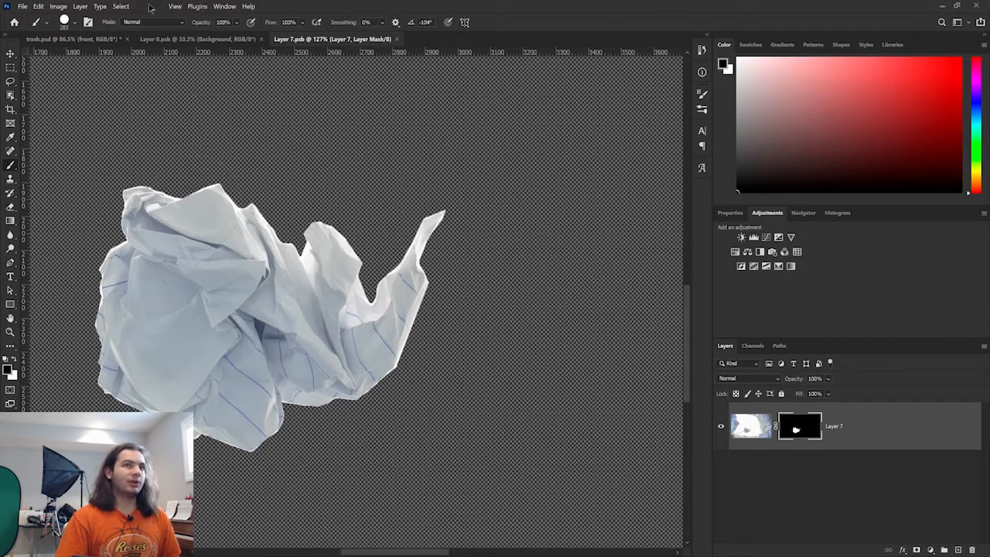
left_click(81, 39)
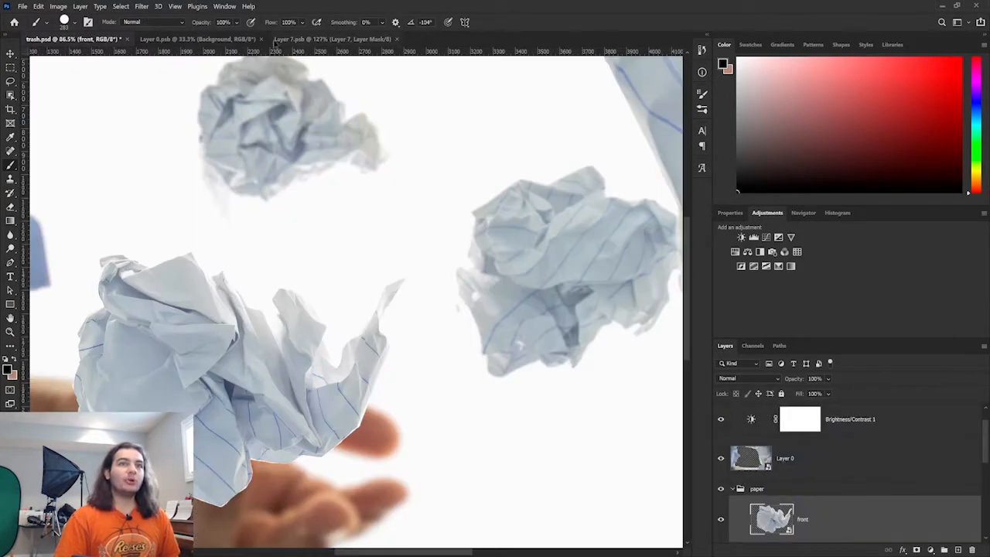
left_click(289, 39)
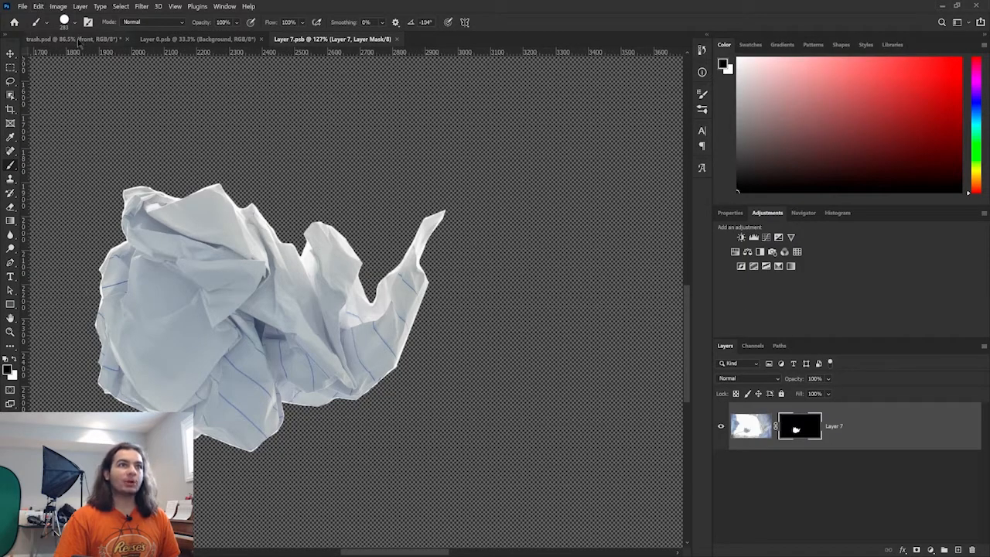
left_click(192, 40)
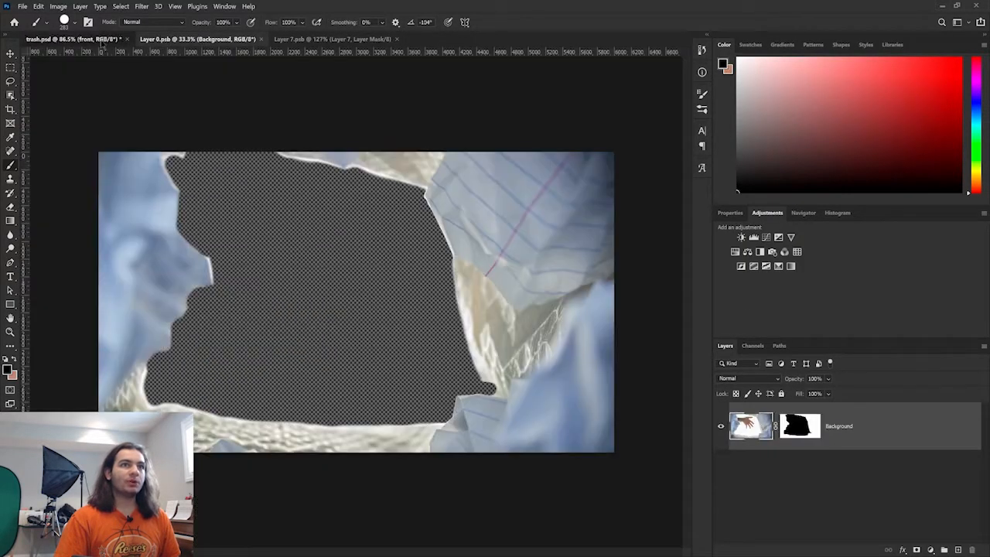
left_click(100, 40)
scroll(492, 339, "down", 11)
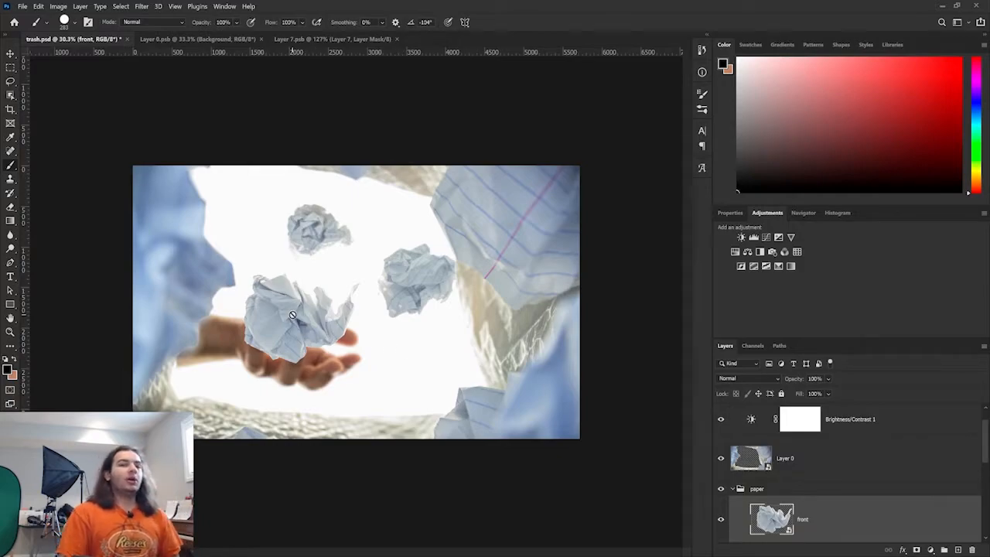
- Open sunglasses.psd and open the contents of its Layer 3 smart object
left_click(14, 22)
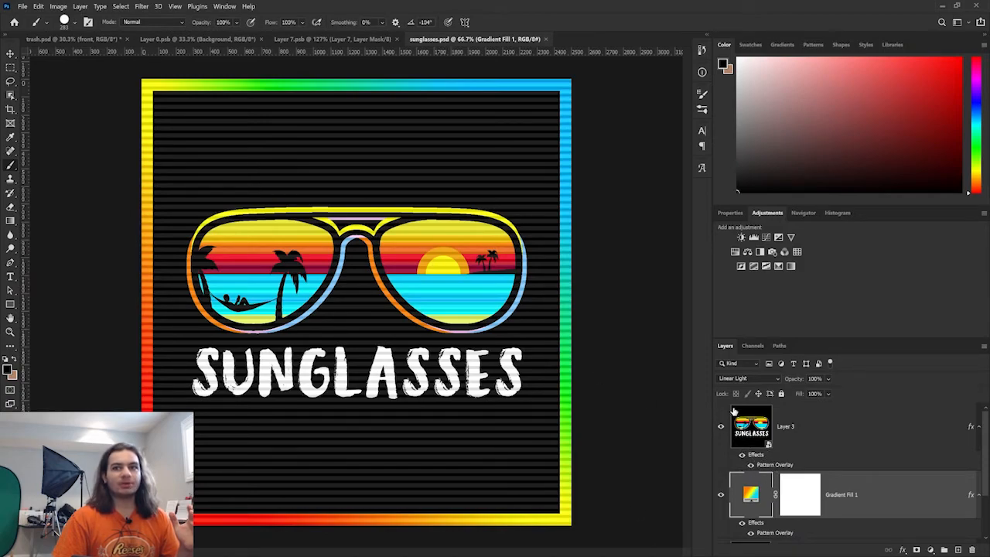
double_click(735, 412)
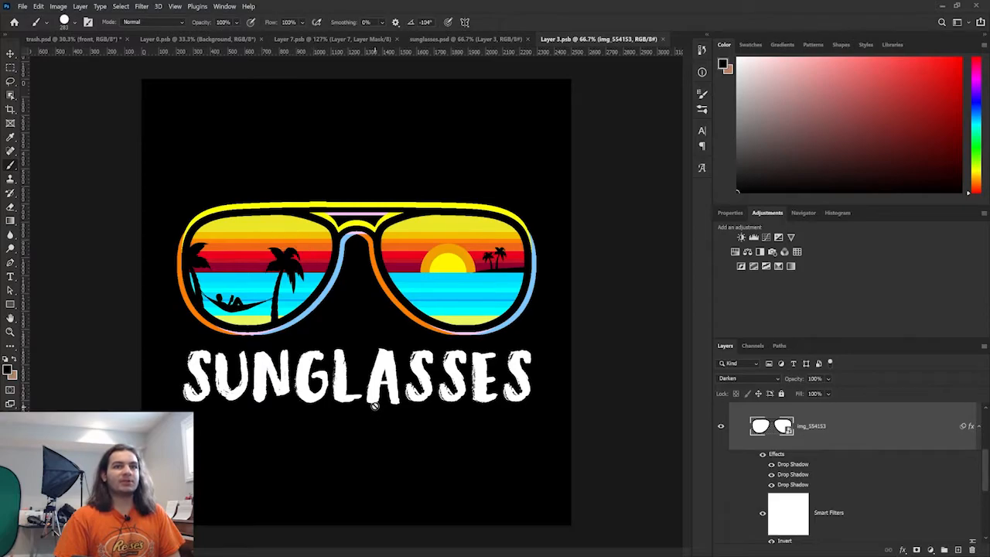
- Scroll through Layer 3.psb's layers and open the nested Layer 2 smart object's contents
scroll(784, 462, "down", 3)
scroll(784, 463, "up", 3)
scroll(784, 464, "down", 3)
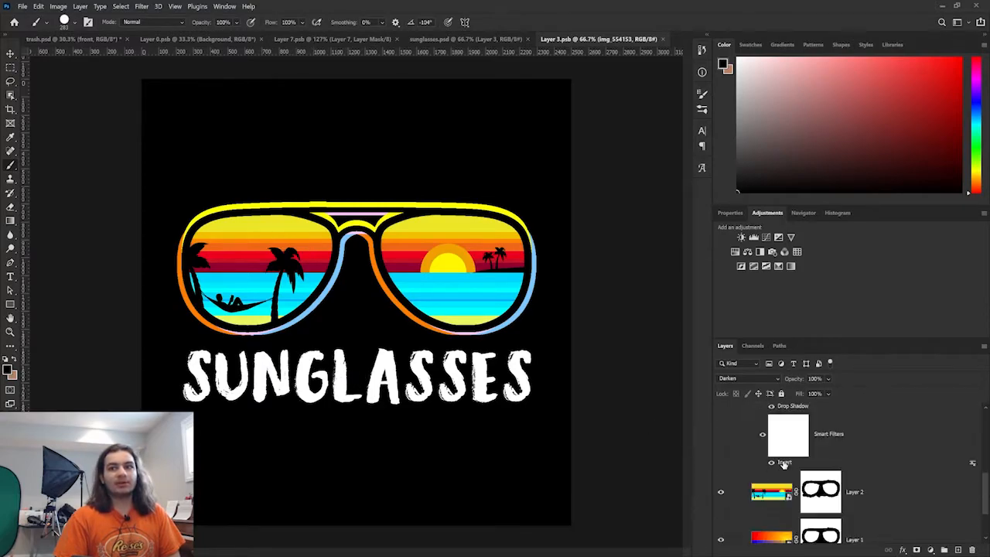
scroll(784, 464, "up", 4)
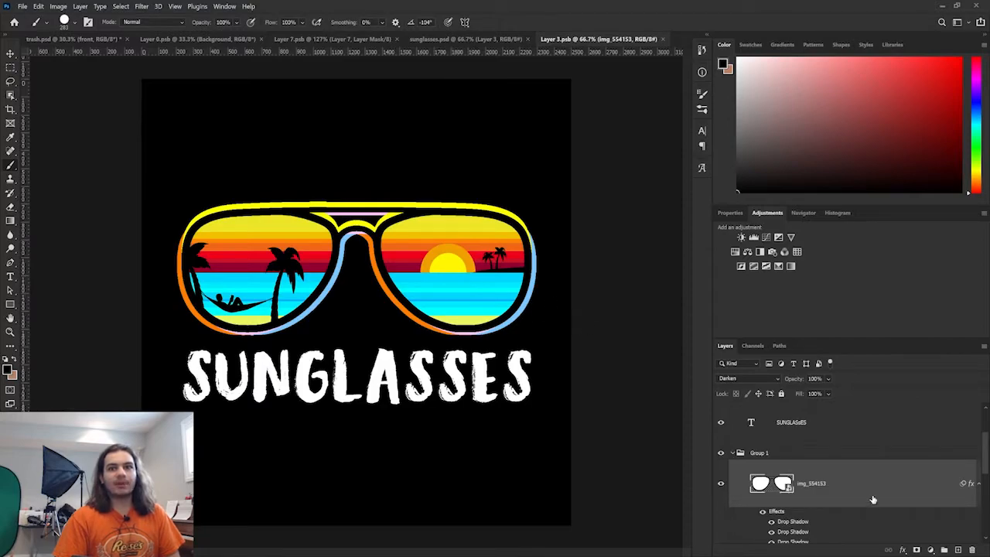
scroll(873, 504, "down", 5)
double_click(760, 426)
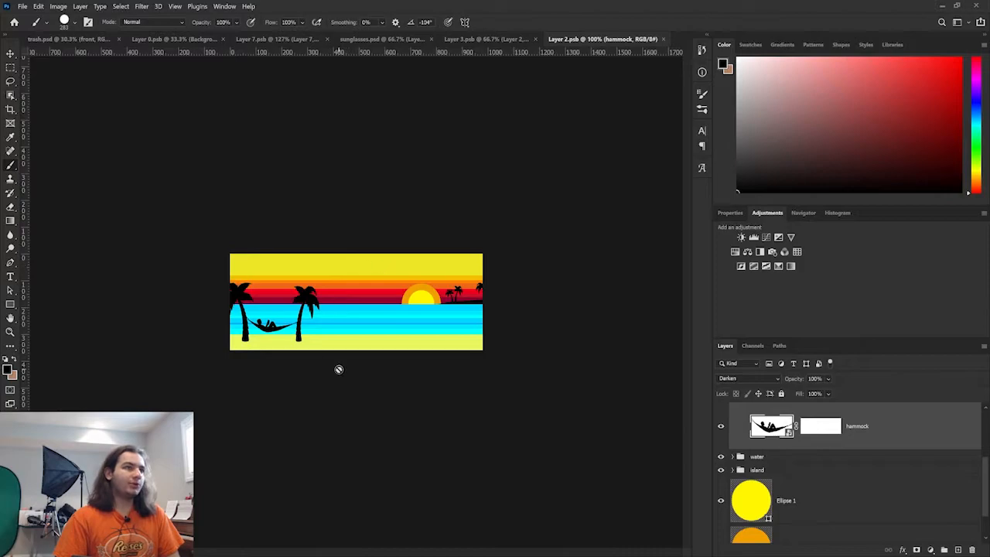
- Switch between sunglasses.psd, Layer 3.psb and Layer 2.psb to compare the nested smart object levels
left_click(486, 40)
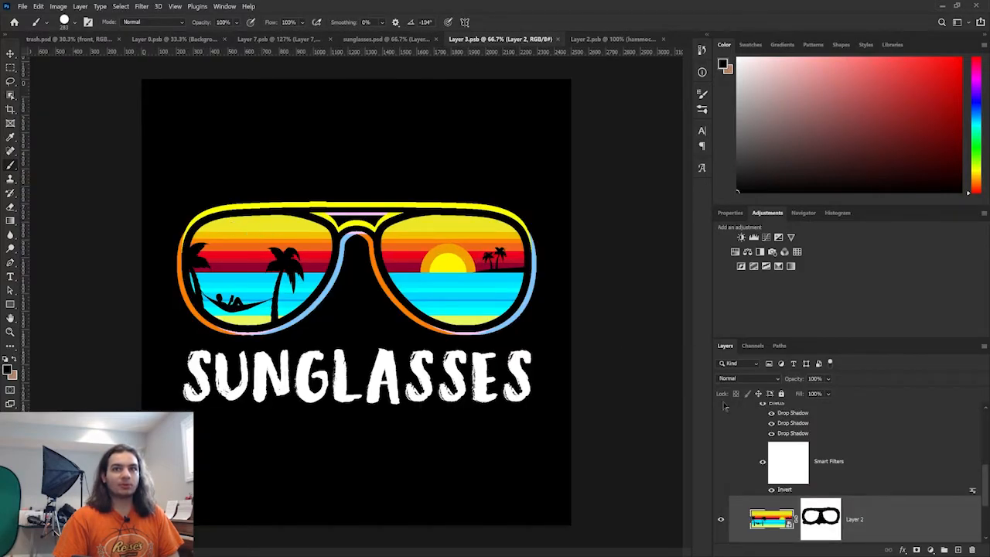
scroll(804, 483, "down", 2)
scroll(767, 479, "up", 3)
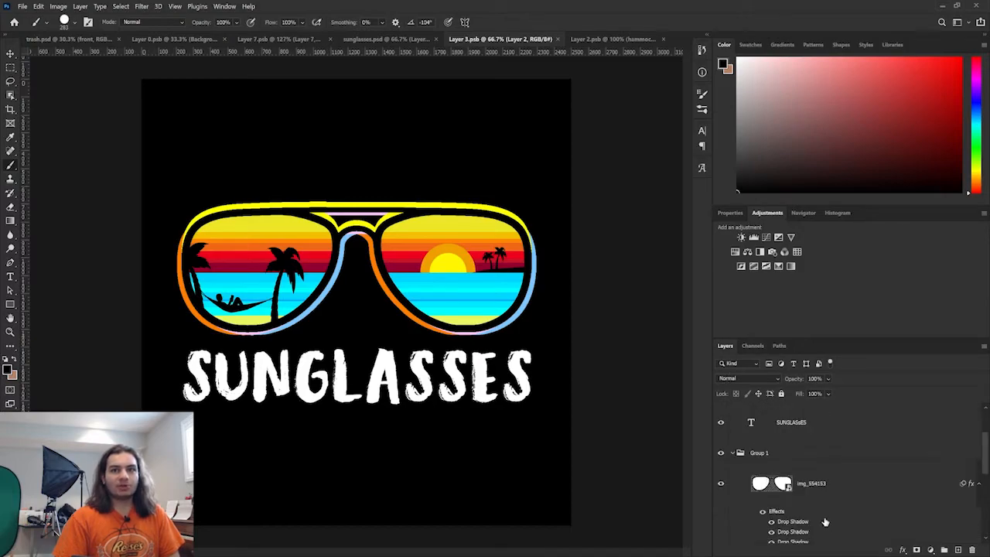
scroll(884, 530, "down", 3)
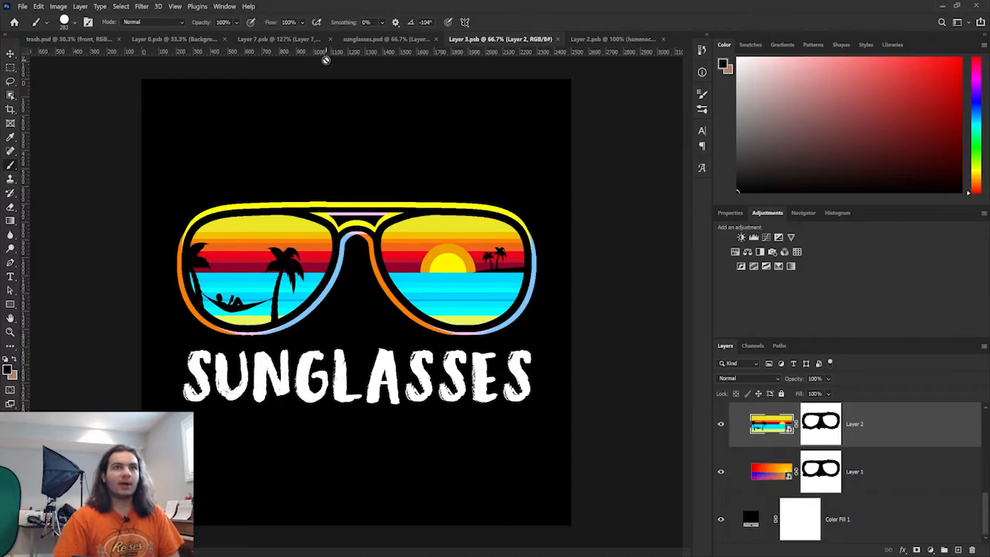
left_click(386, 39)
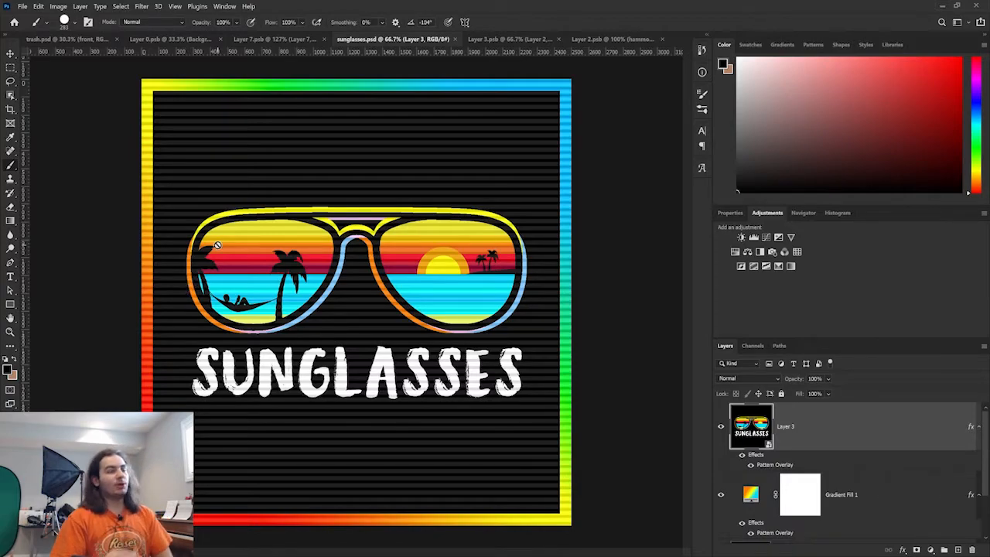
left_click(478, 40)
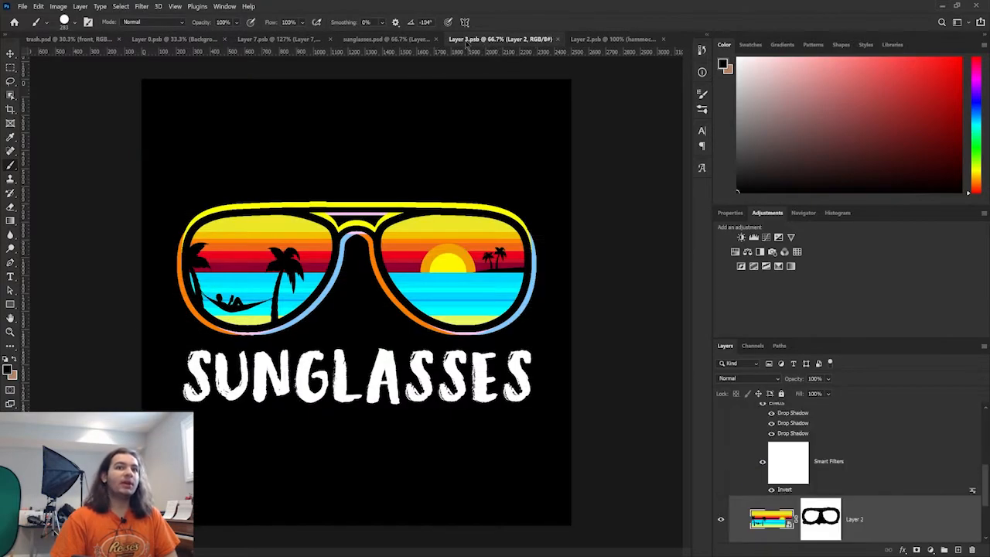
left_click(617, 41)
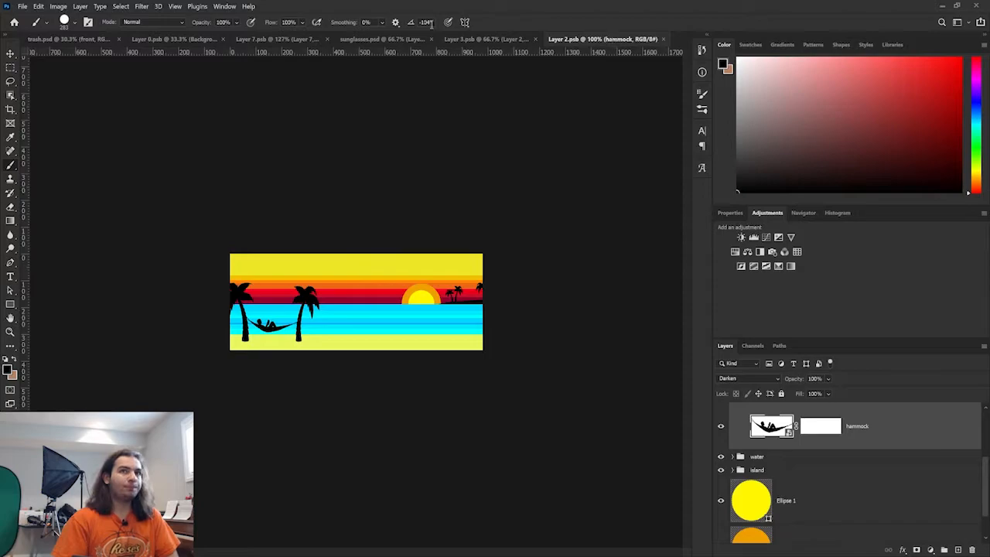
left_click(371, 40)
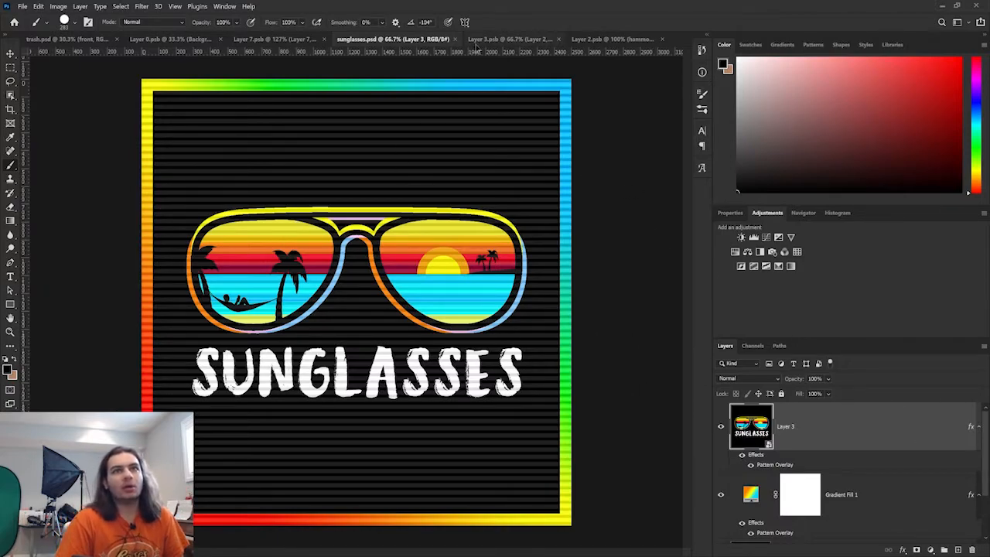
left_click(481, 38)
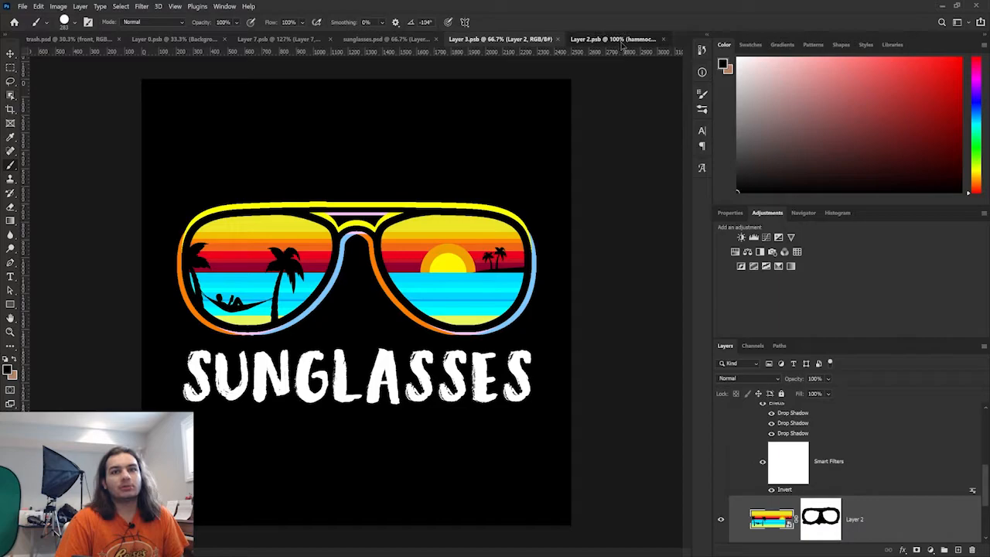
left_click(619, 40)
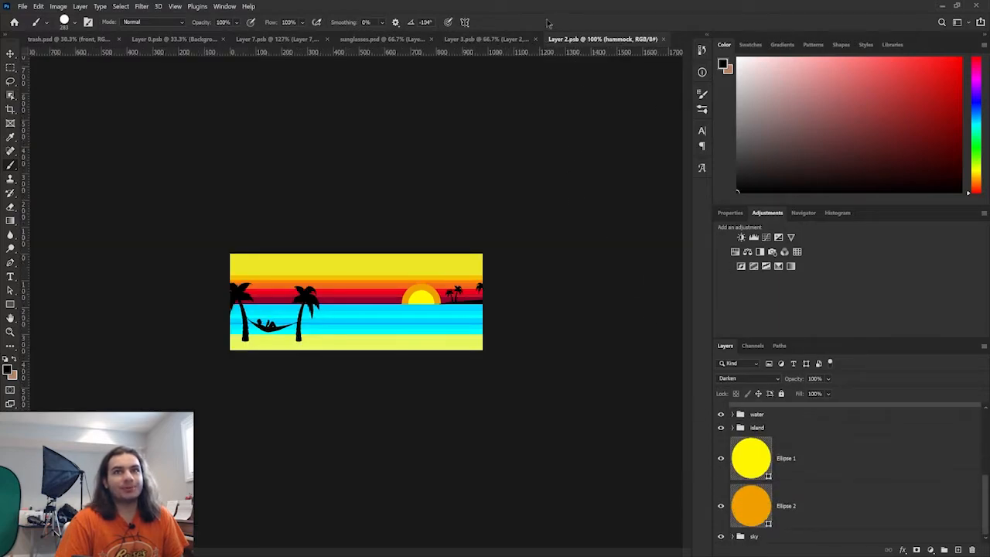
left_click(487, 40)
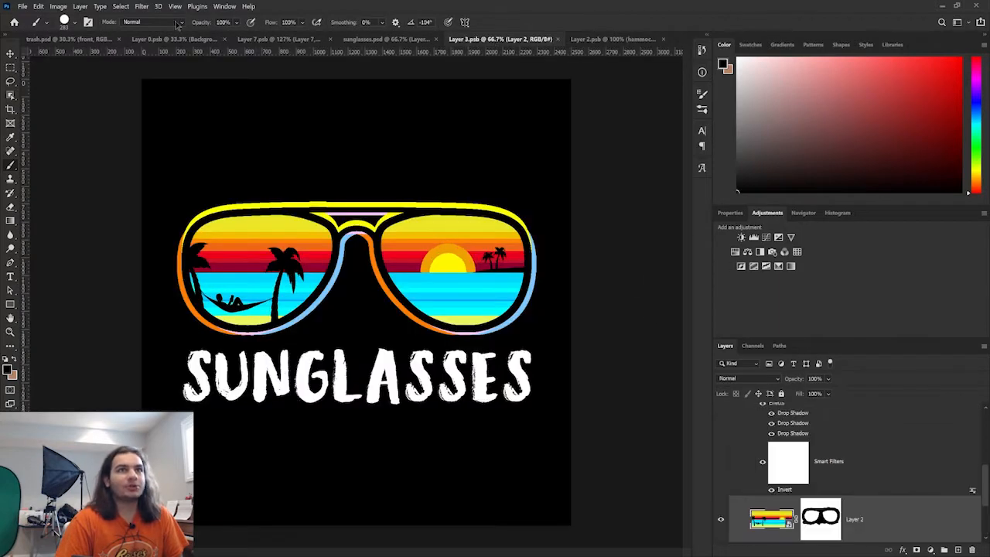
- Return to trash.psd and inspect the layer context menus for Layer 0 and for the Background layer in Layer 0.psb
left_click(93, 40)
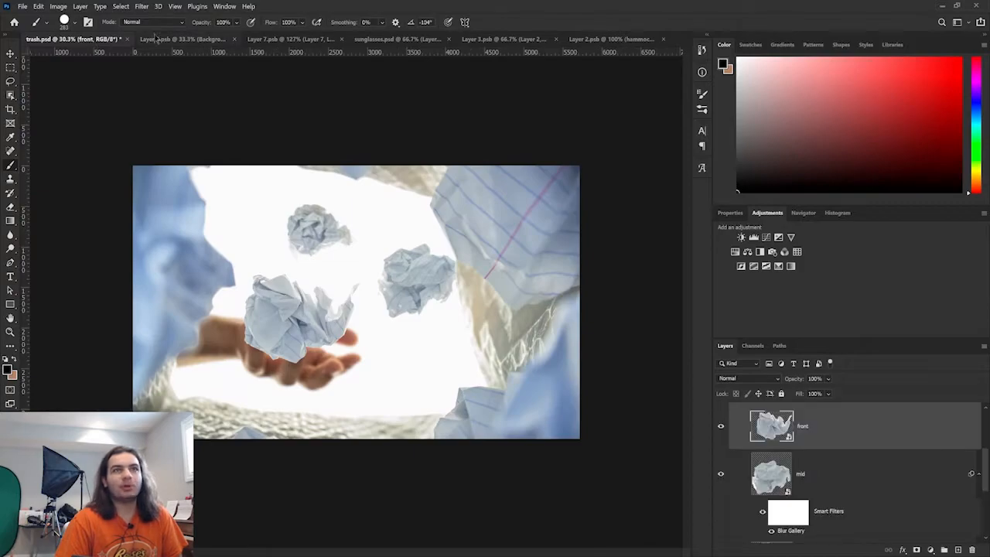
left_click(155, 39)
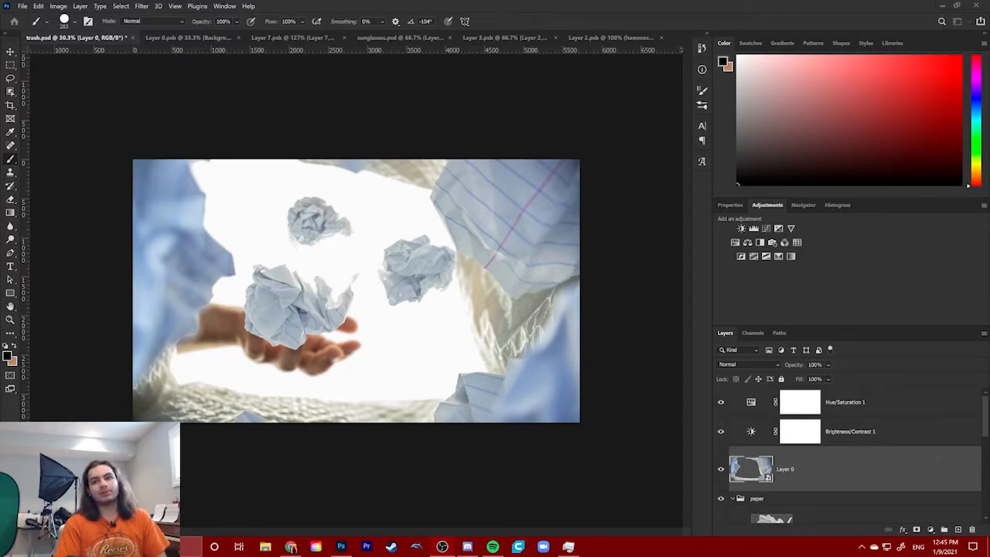
right_click(919, 462)
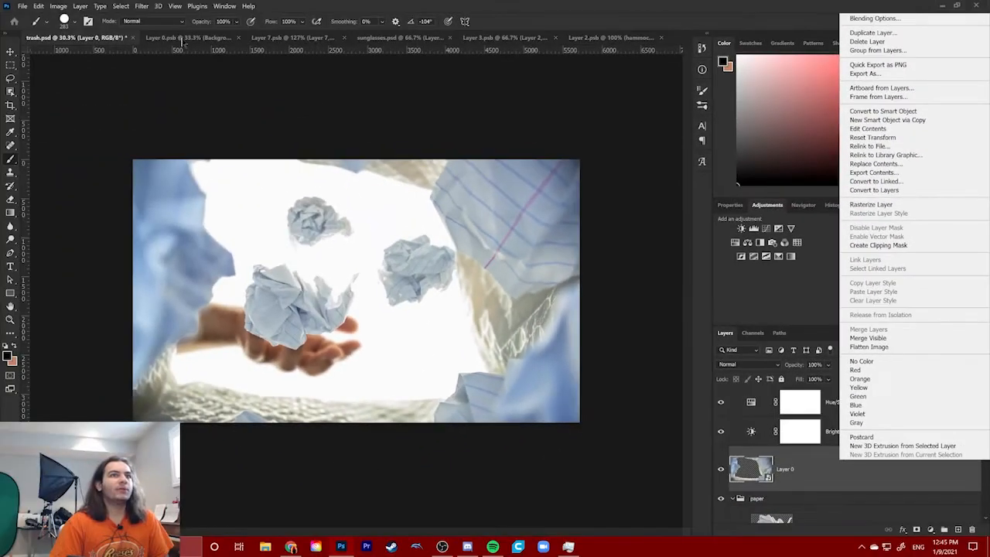
left_click(181, 40)
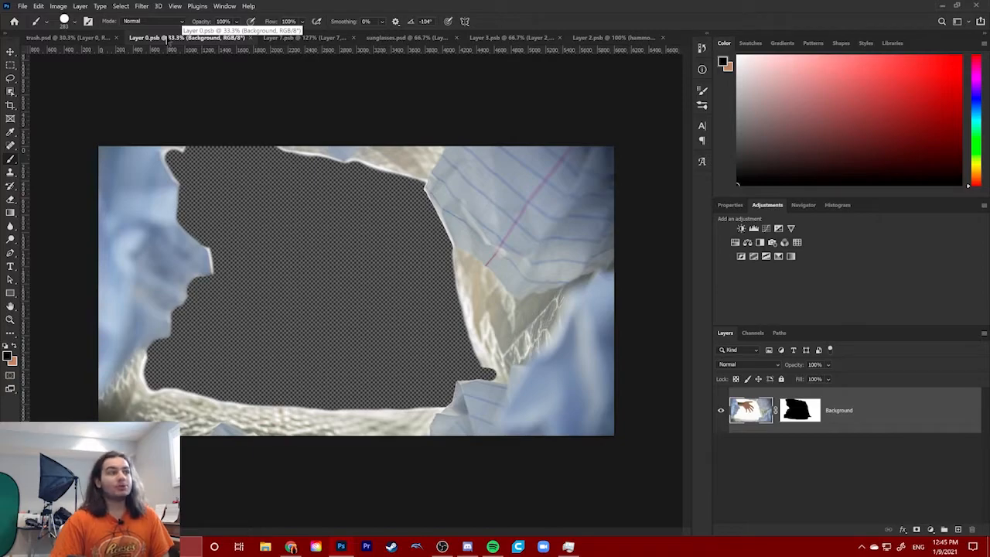
right_click(747, 408)
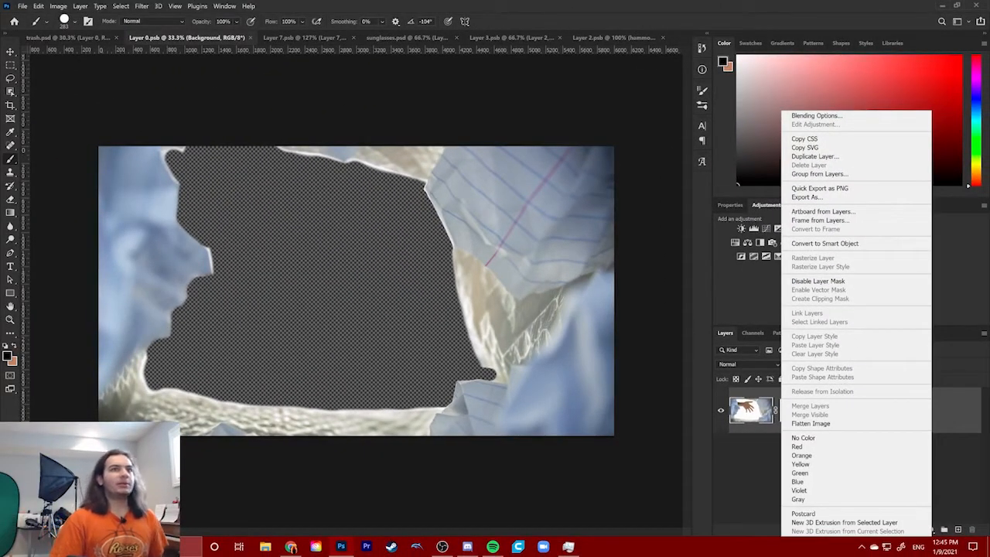
- Switch through the open tabs to hammock.JPG and cancel the New Layer dialog
left_click(352, 39)
left_click(394, 38)
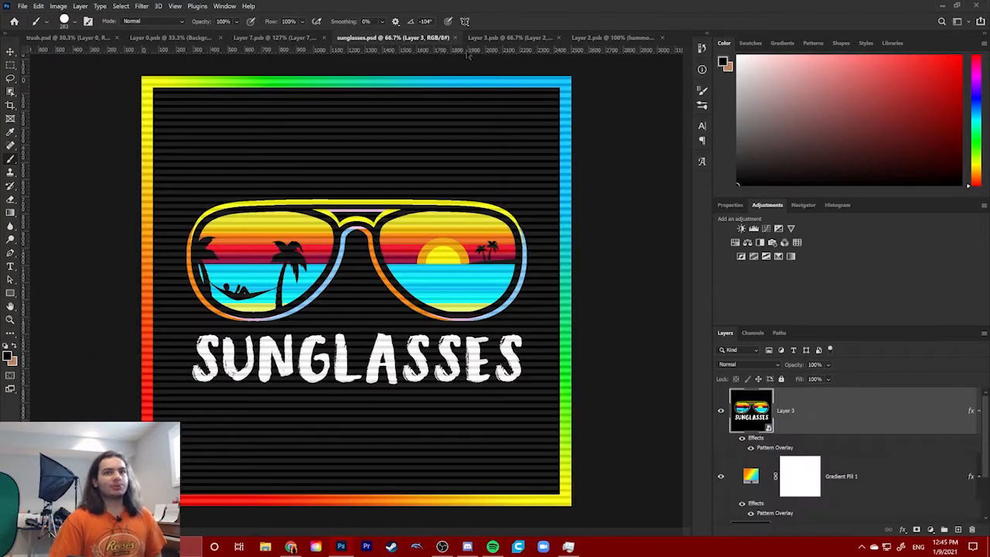
left_click(542, 37)
left_click(611, 37)
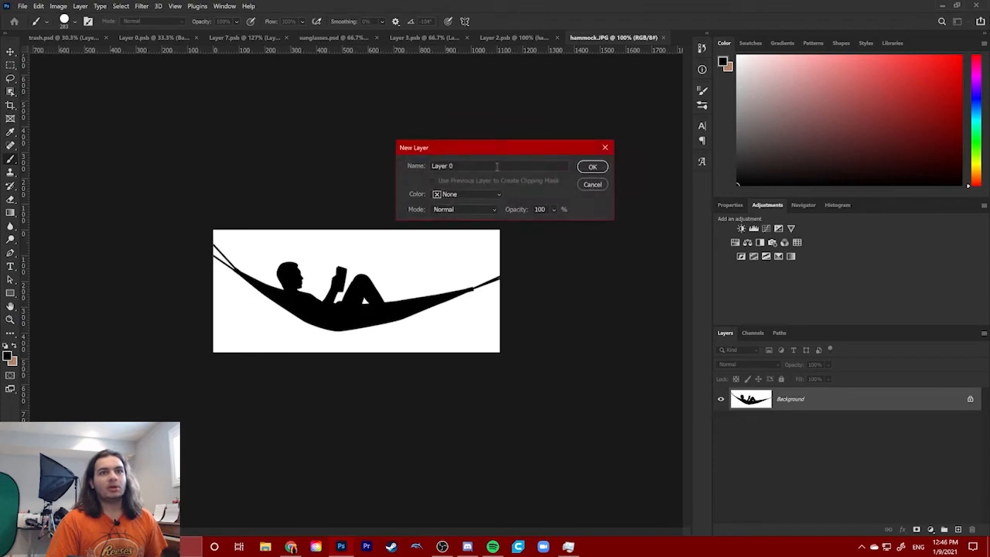
left_click(593, 185)
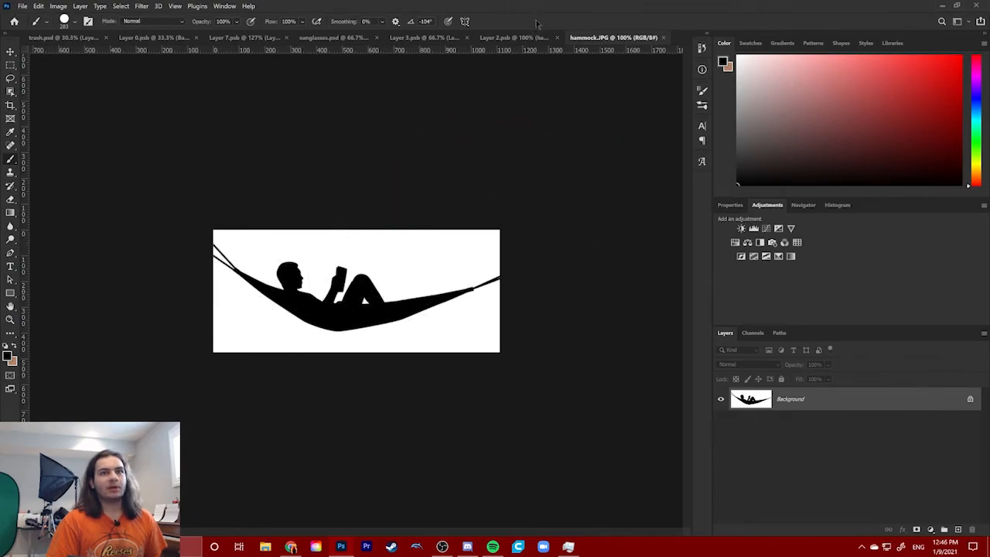
- Switch back through the Layer 2.psb, Layer 3.psb and Layer 7.psb tabs to trash.psd
left_click(511, 37)
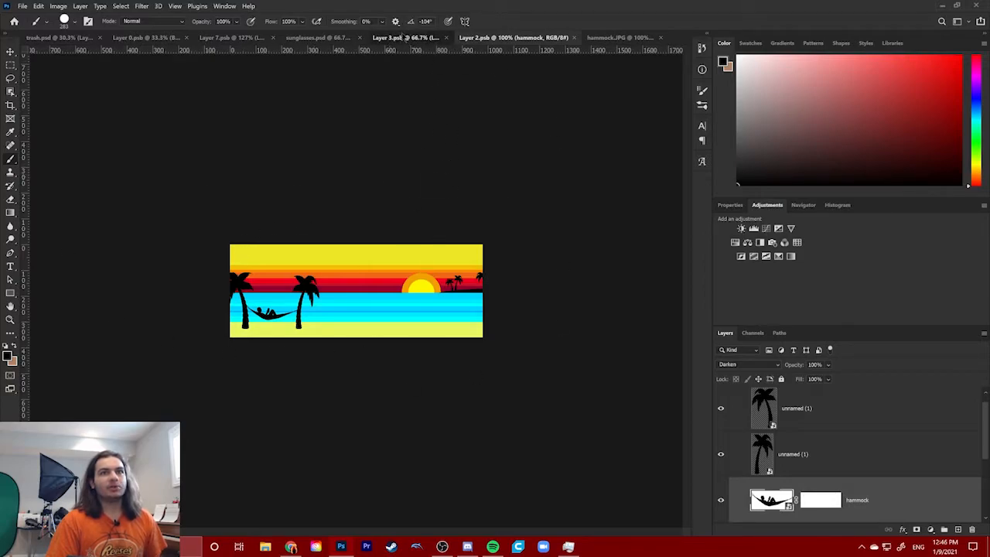
left_click(405, 37)
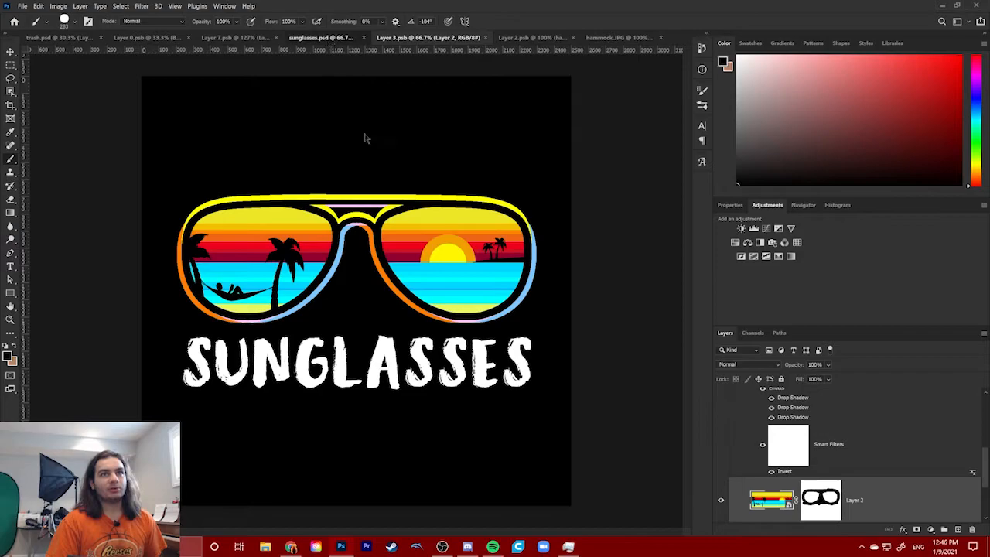
left_click(323, 38)
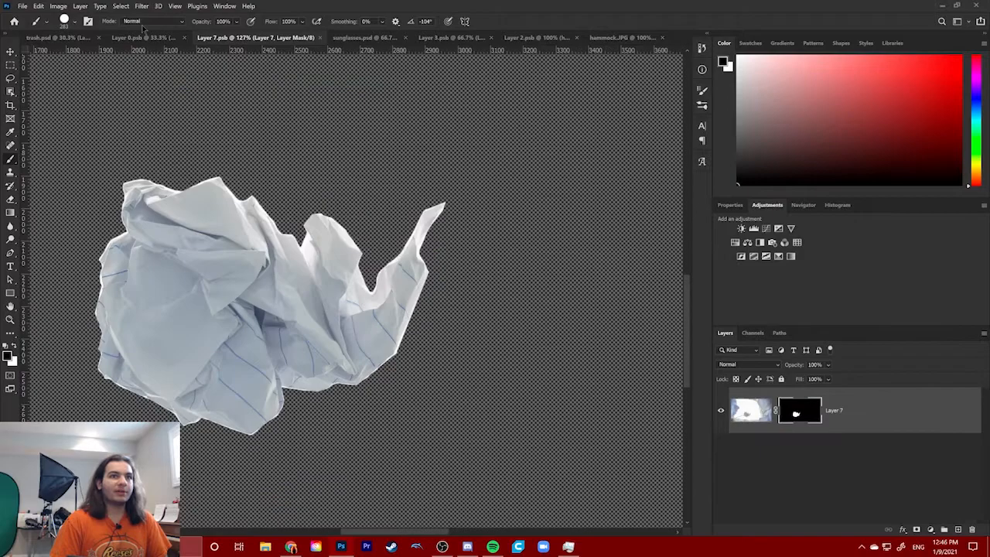
left_click(85, 38)
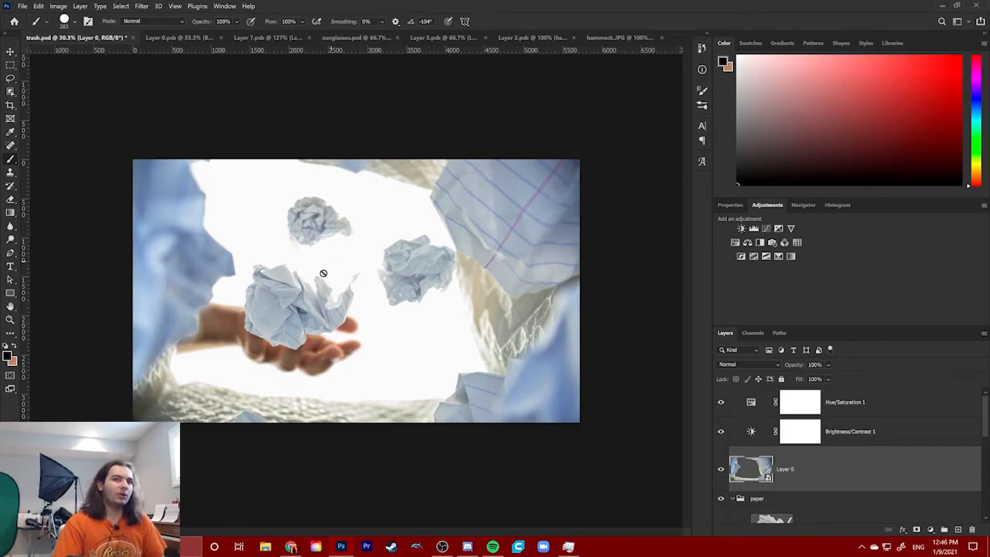
- Scroll through trash.psd's layers and compare them with the Layer 0.psb contents, switching between the two tabs
scroll(829, 435, "down", 4)
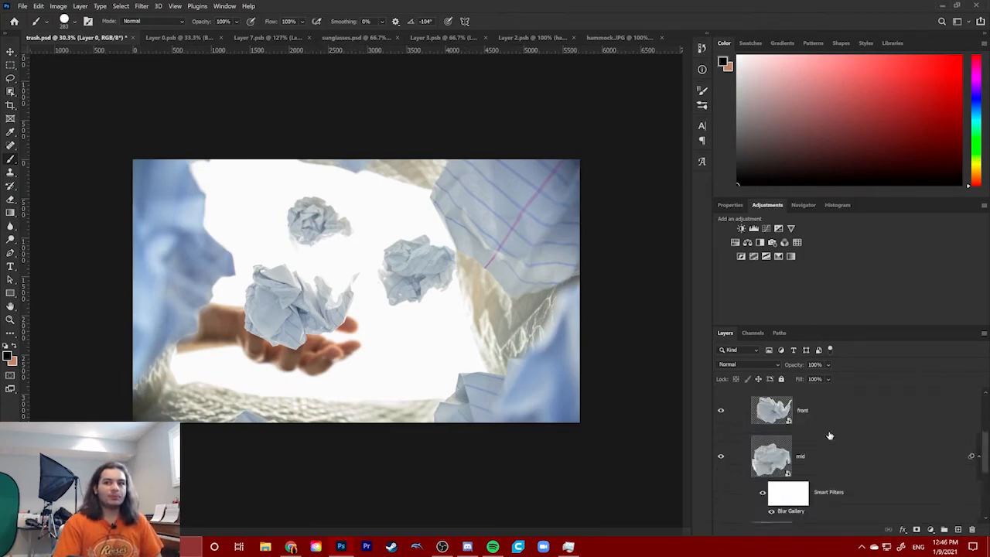
scroll(824, 436, "up", 3)
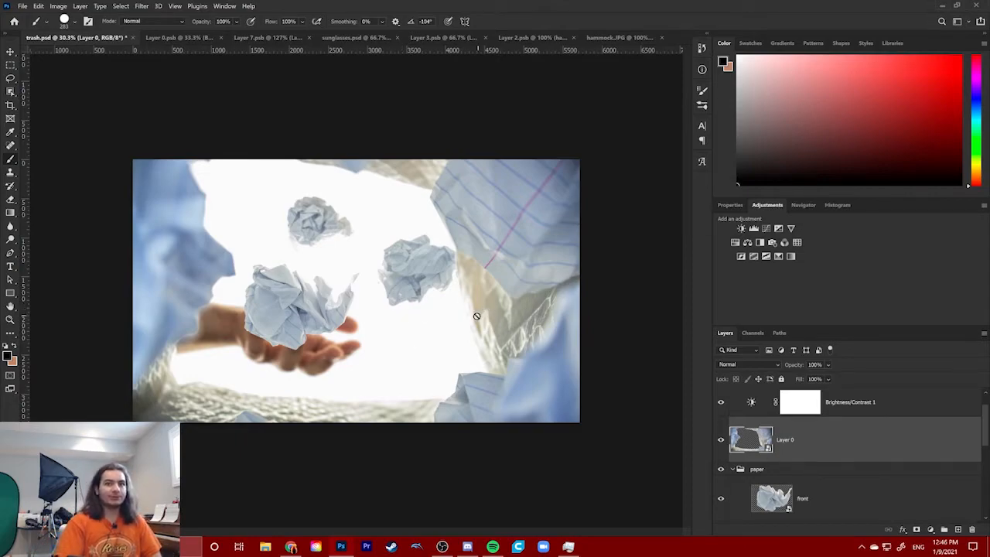
left_click(197, 37)
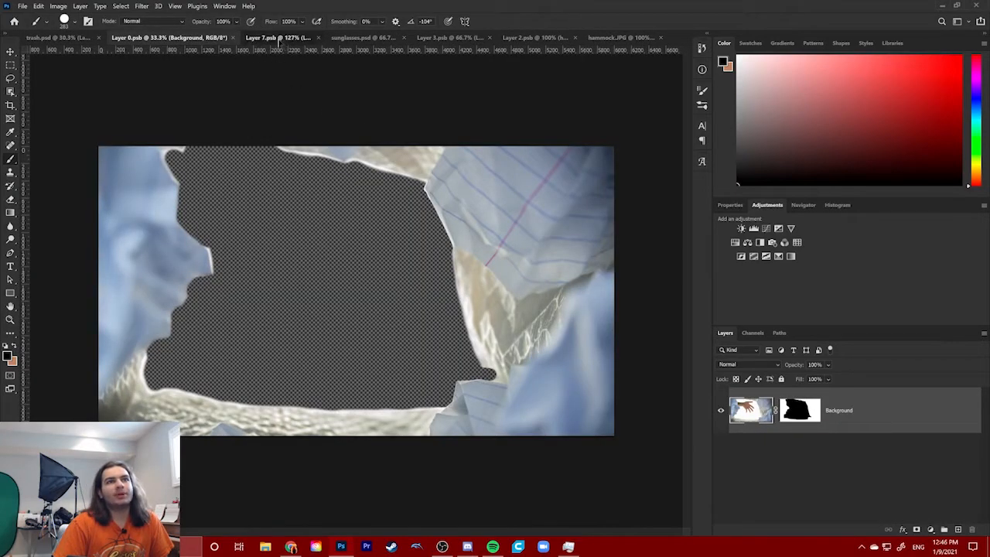
left_click(278, 37)
left_click(155, 39)
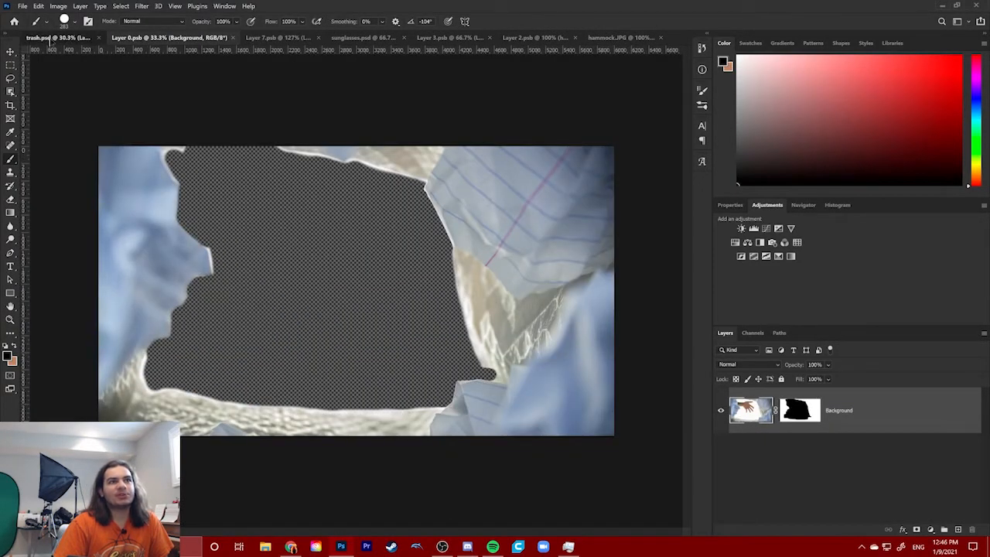
left_click(78, 39)
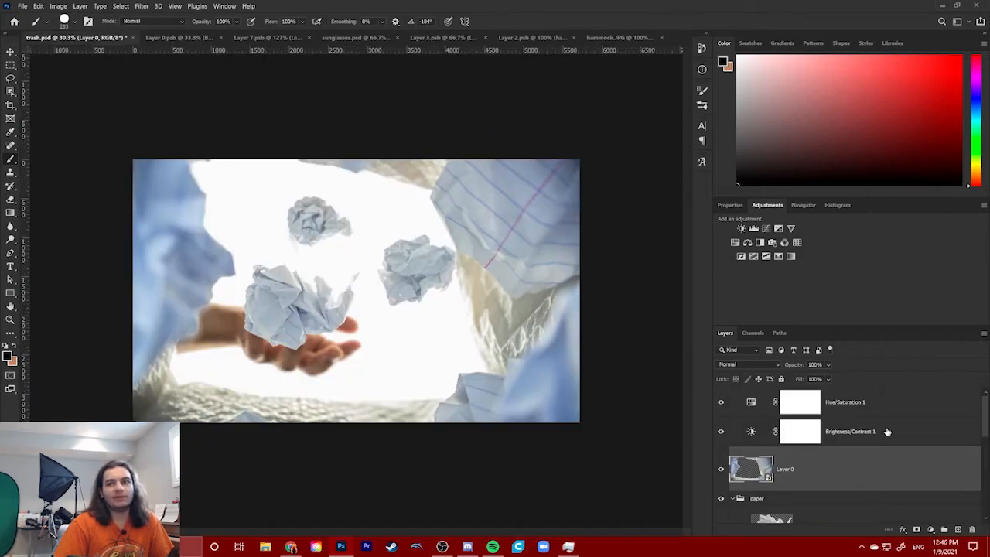
scroll(888, 432, "down", 5)
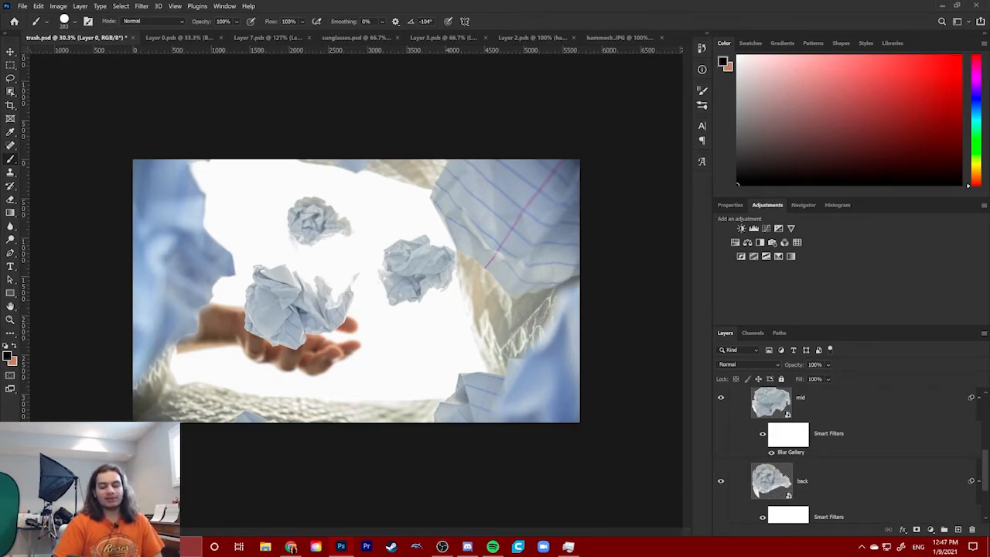
left_click(190, 39)
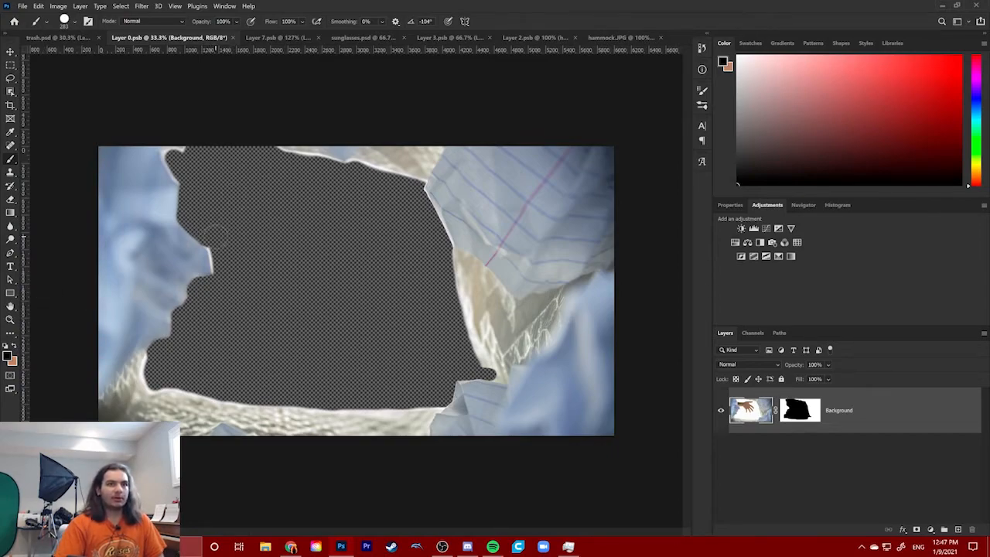
left_click(61, 37)
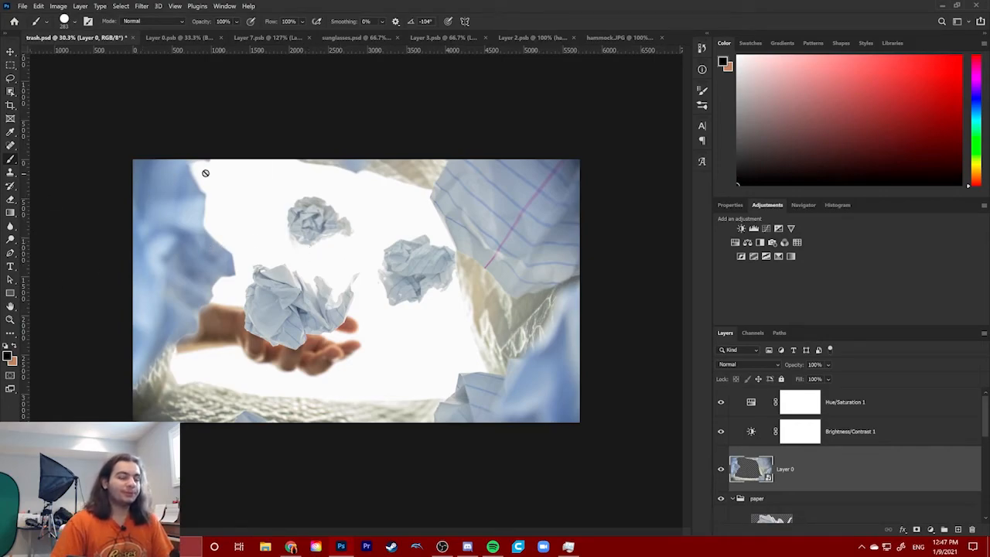
- Collapse the paper group in trash.psd's layer stack and reselect Layer 0
scroll(832, 448, "down", 2)
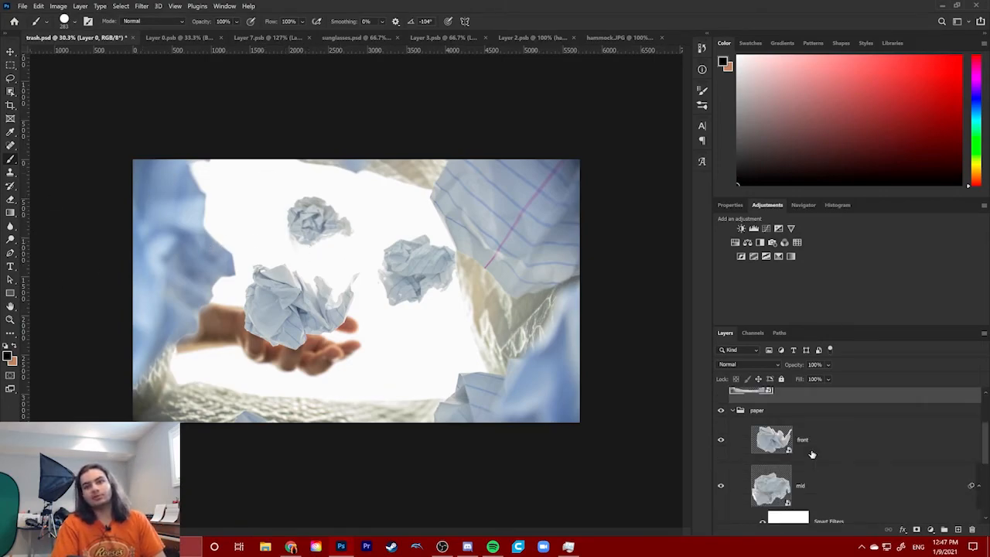
left_click(732, 412)
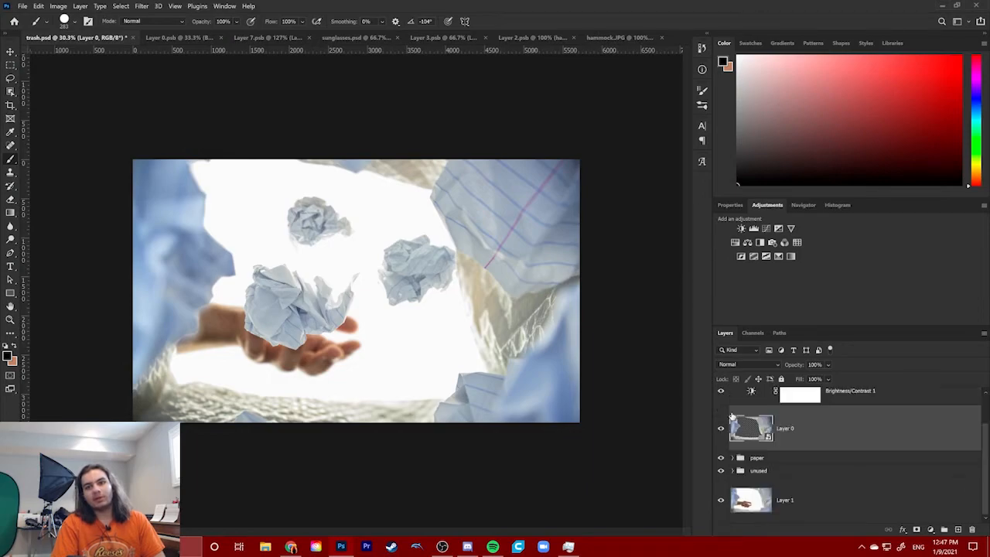
left_click(756, 459)
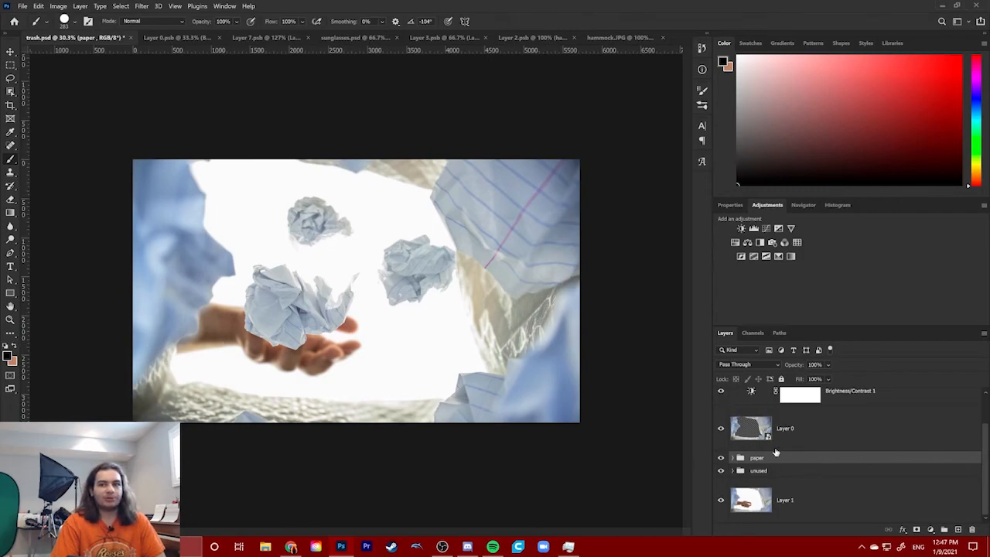
left_click(817, 445)
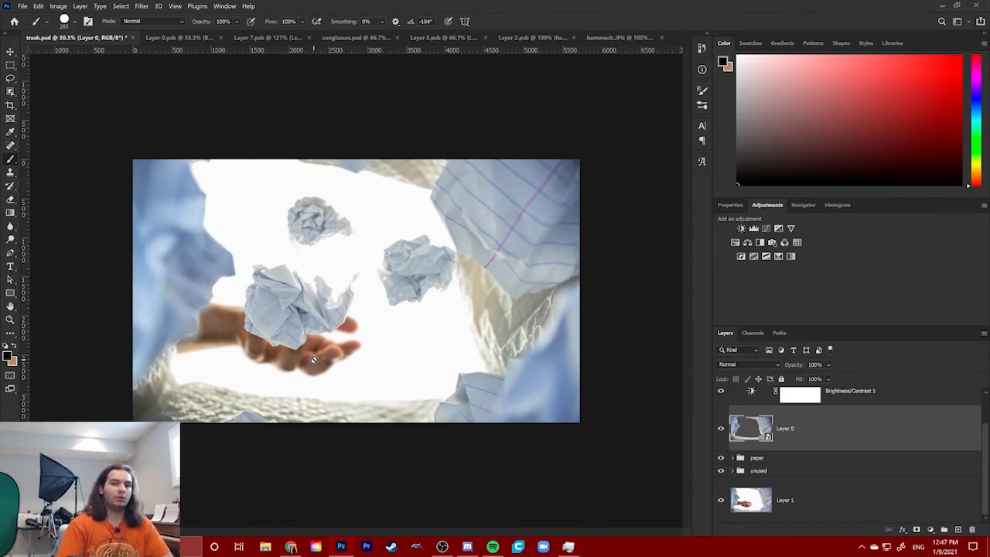
- Switch to Layer 0.psb and back to trash.psd, then open the trash.psd document tab's context menu
left_click(186, 37)
left_click(75, 42)
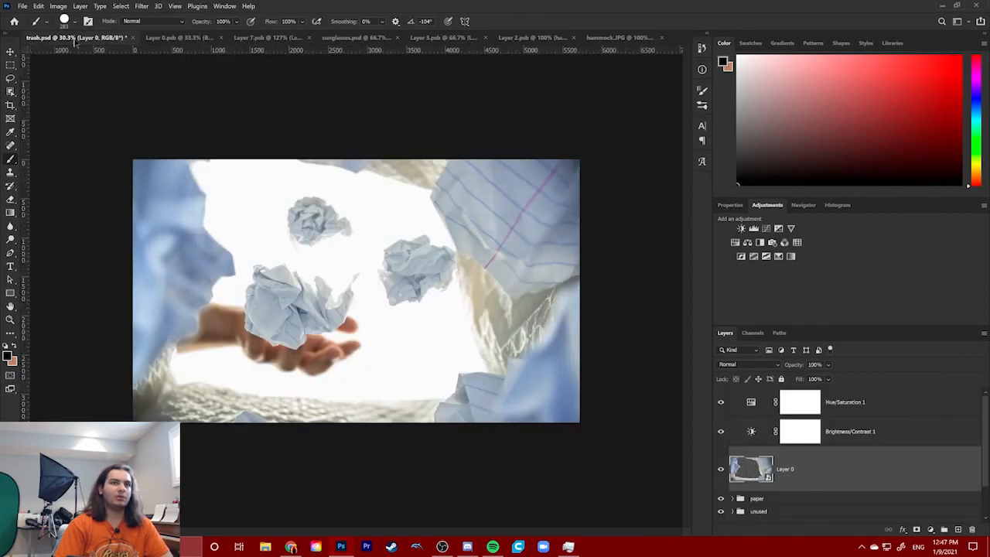
right_click(68, 38)
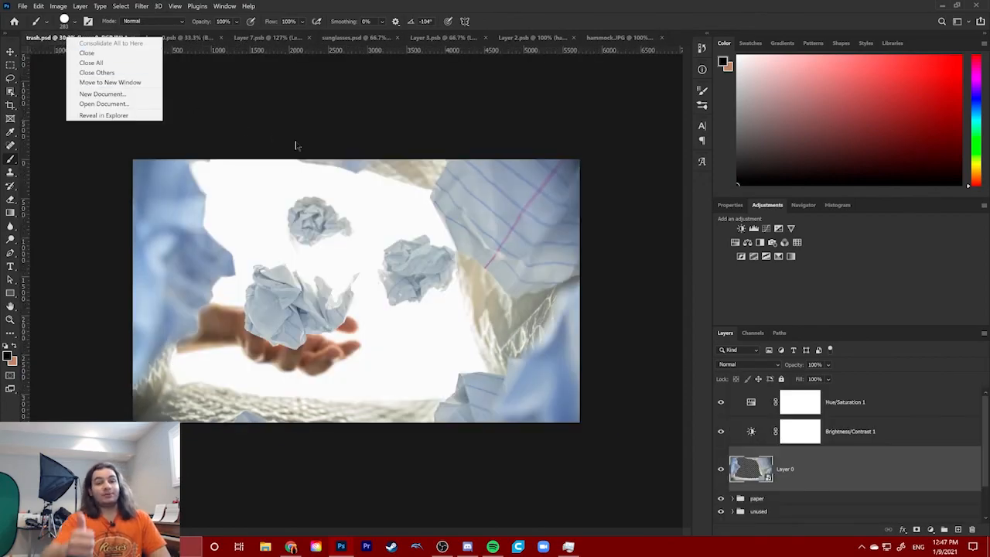